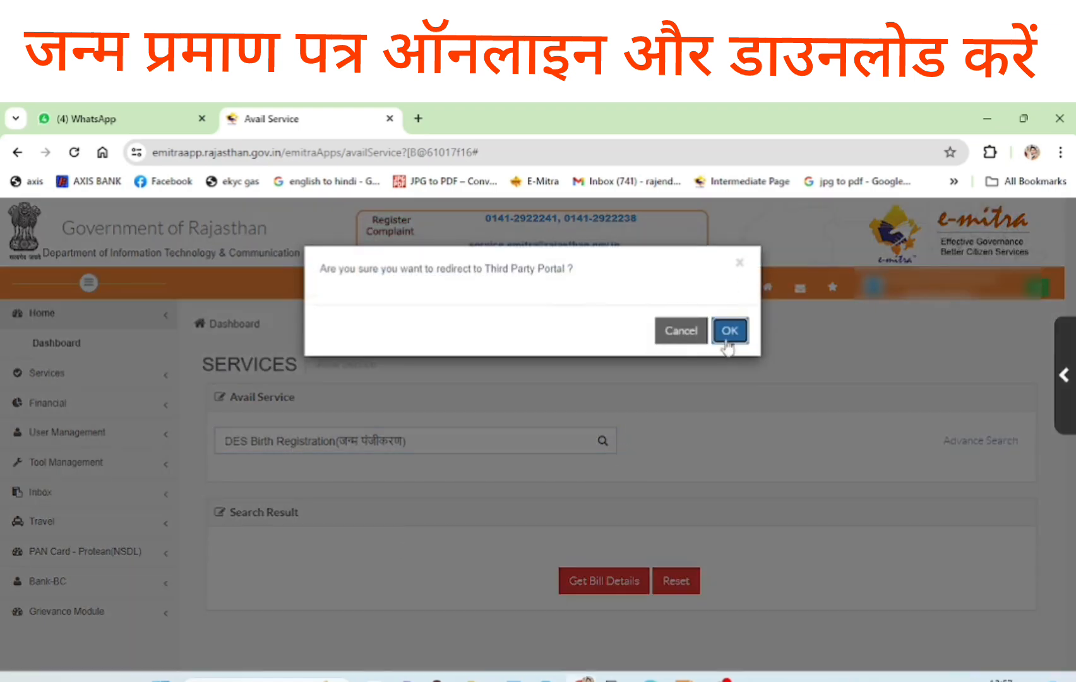
# Continue to the Pehchan portal, review the guidelines, and open a blank जन्म प्रपत्र birth application form.
pyautogui.click(728, 332)
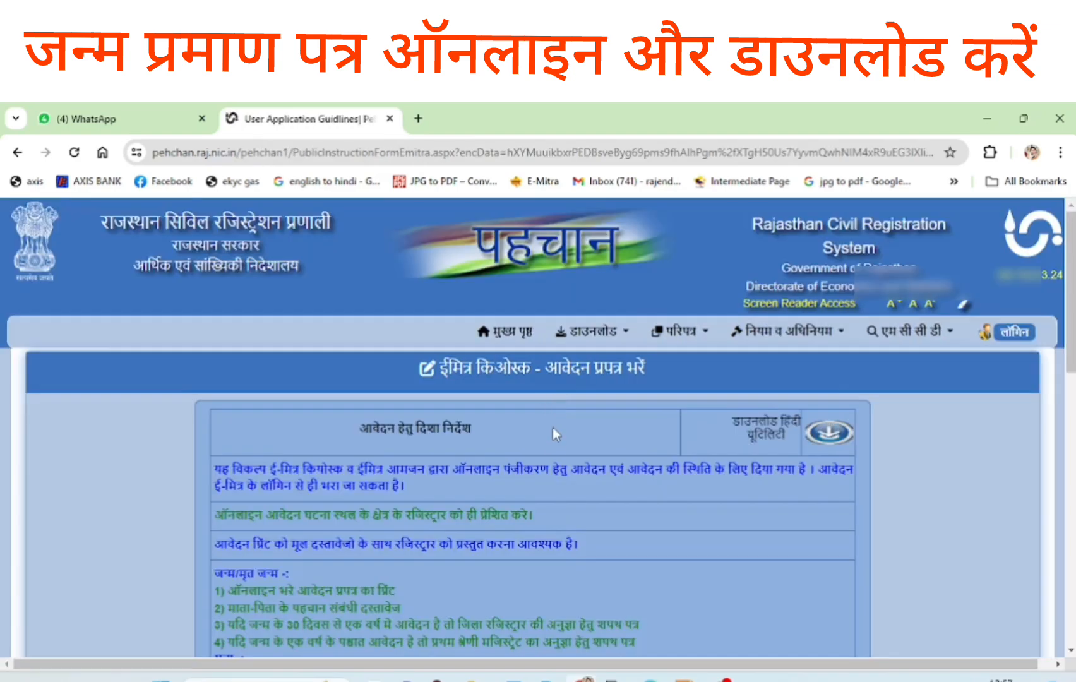
pyautogui.scroll(-3, 787, 500)
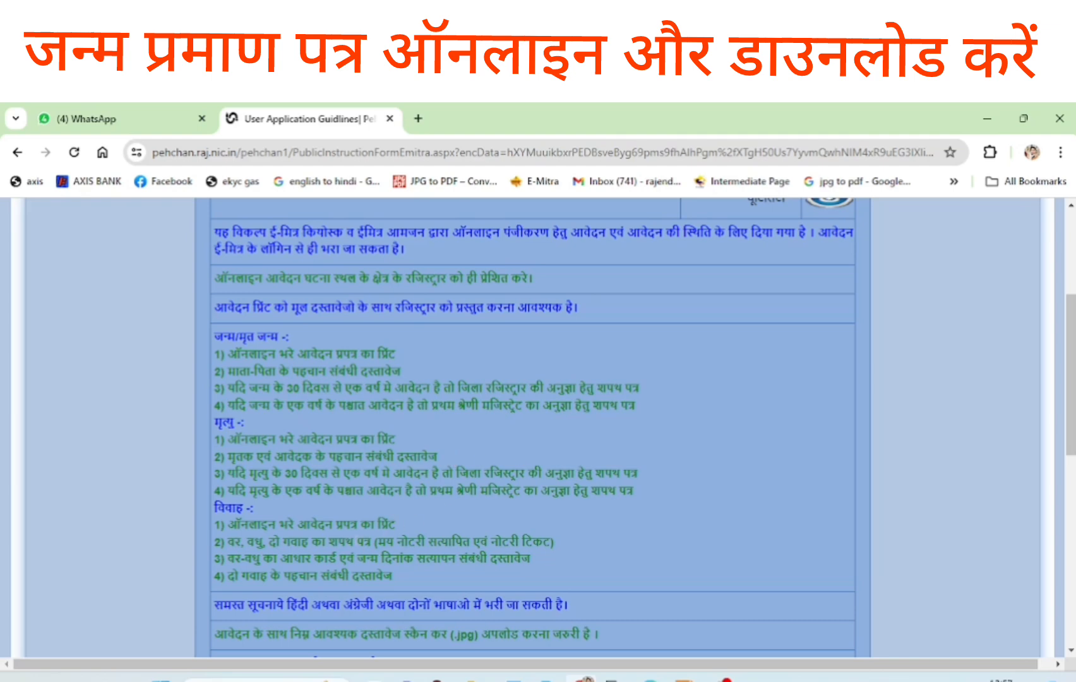
pyautogui.scroll(-8, 341, 551)
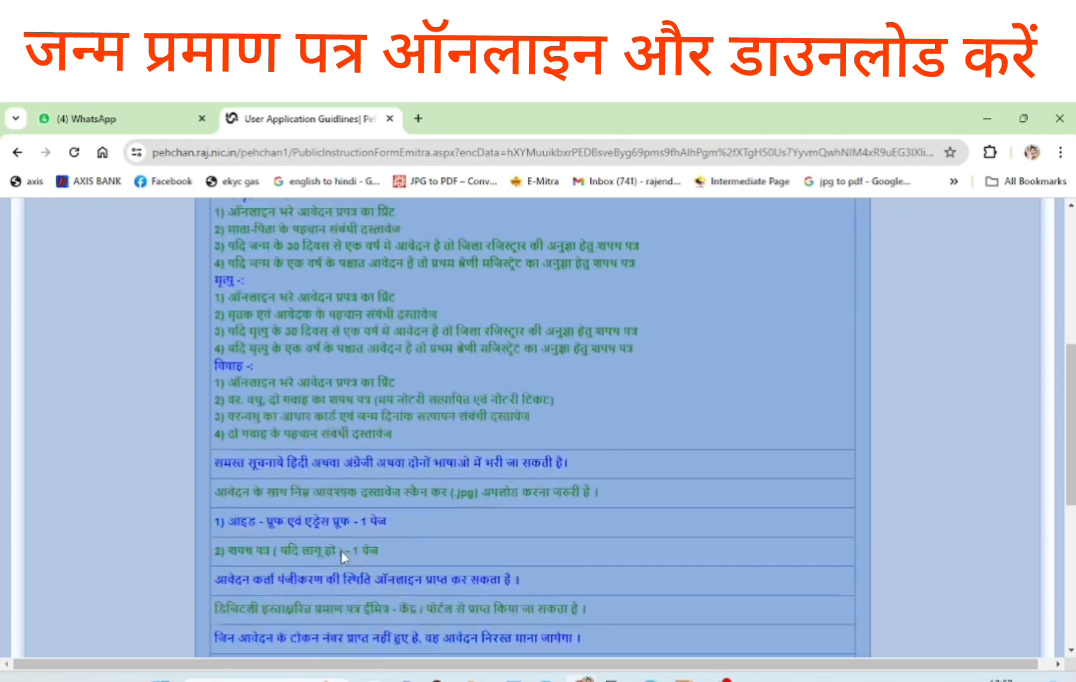
pyautogui.scroll(-1, 341, 551)
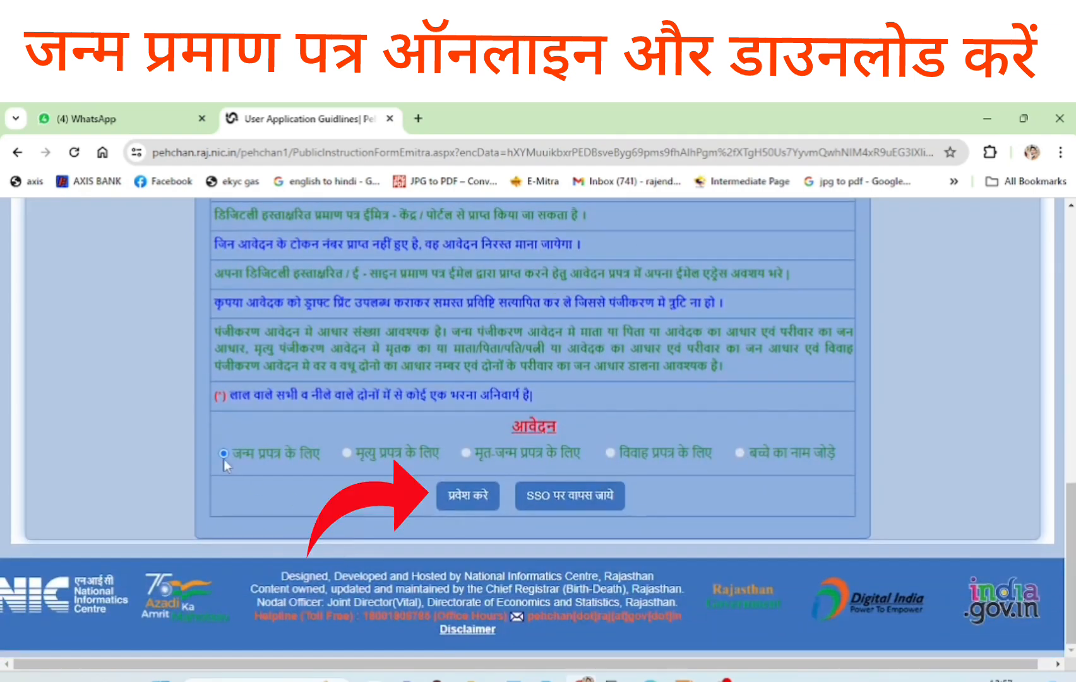
pyautogui.click(481, 502)
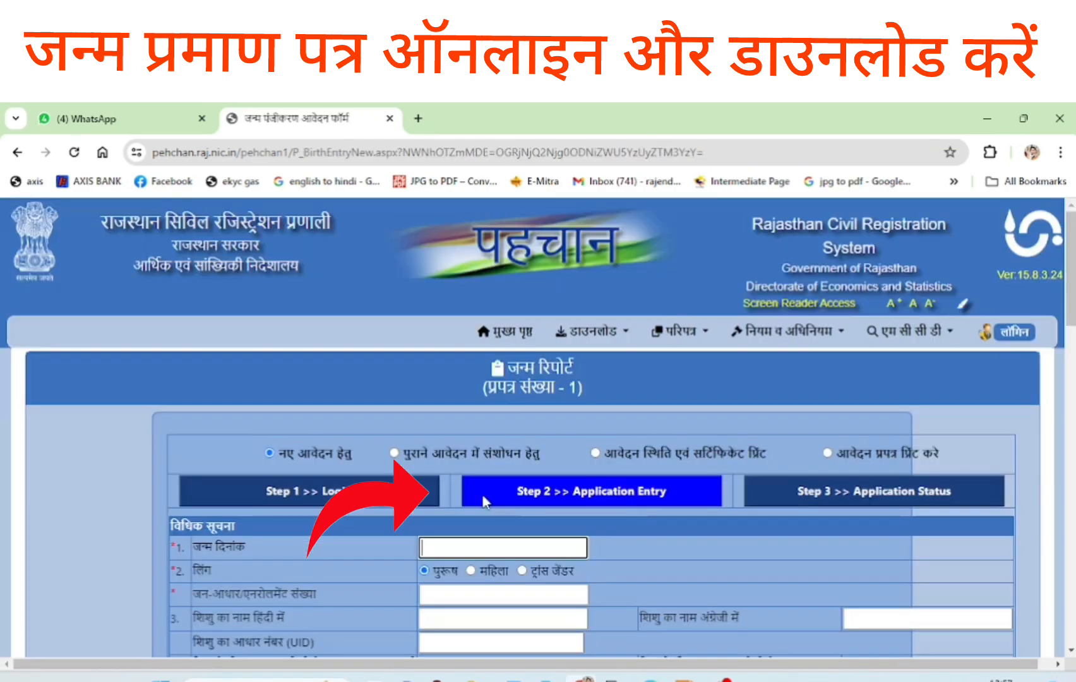
# Pick 22 May 2020 as the child's date of birth and enter the family's Jan-Aadhaar number.
pyautogui.click(525, 544)
pyautogui.scroll(-4, 591, 496)
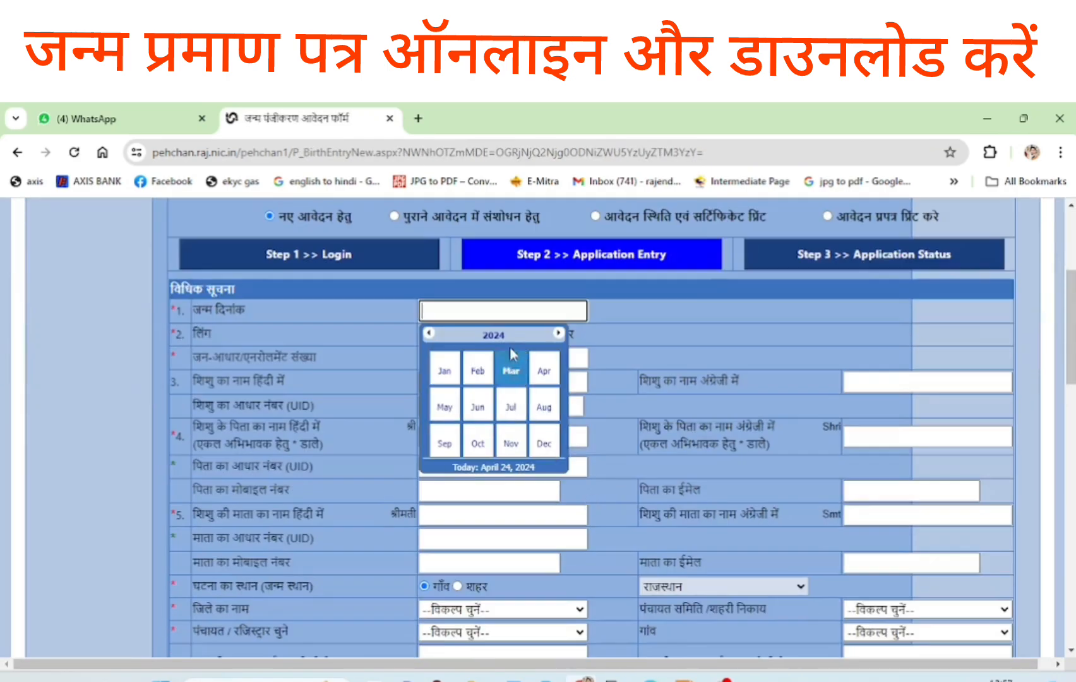
pyautogui.click(495, 335)
pyautogui.click(480, 375)
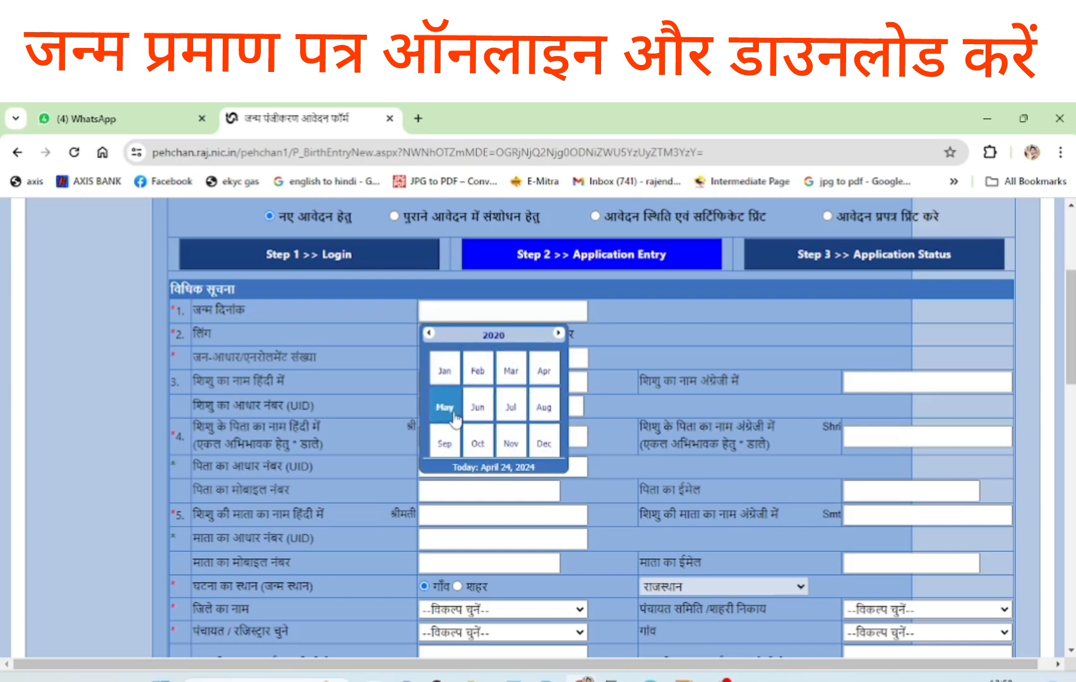
pyautogui.click(448, 409)
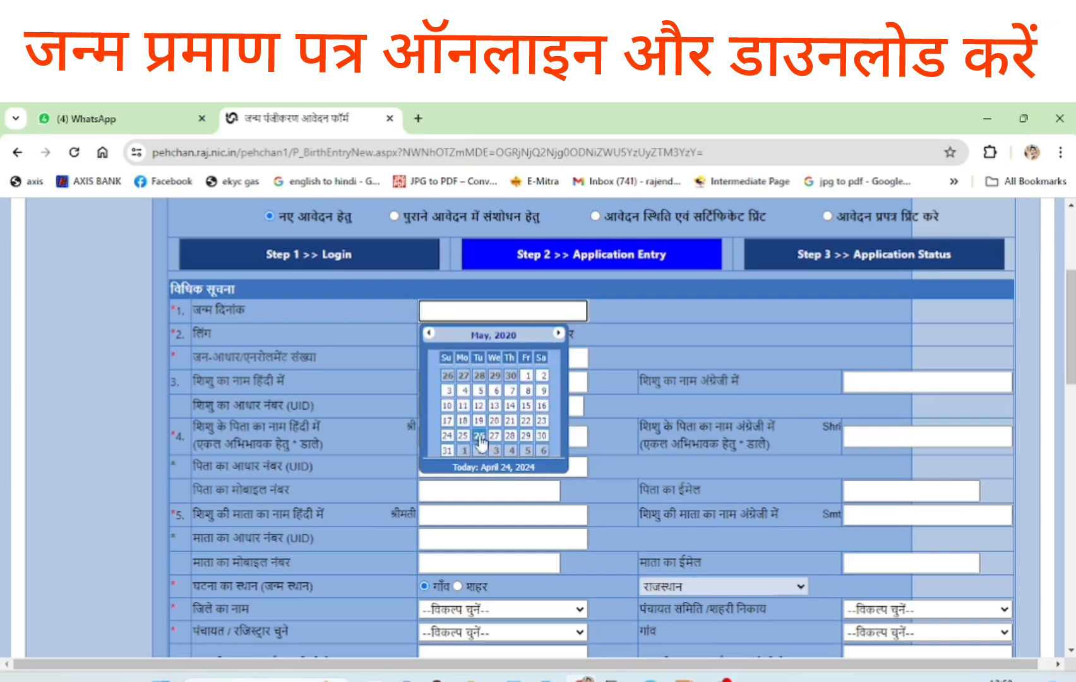
pyautogui.click(527, 421)
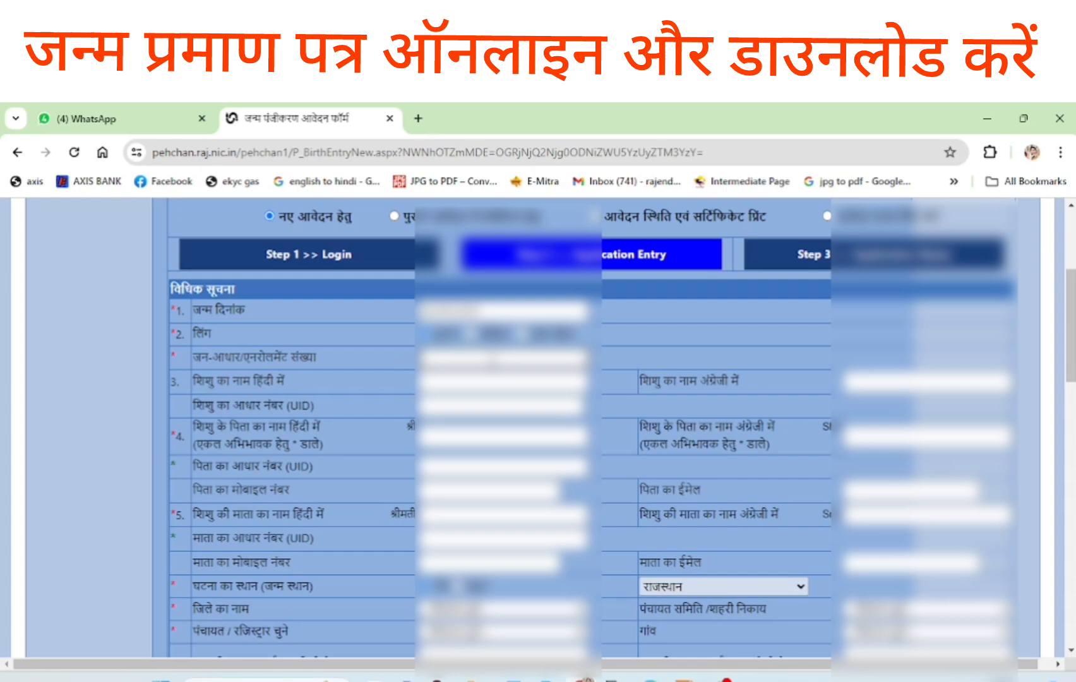
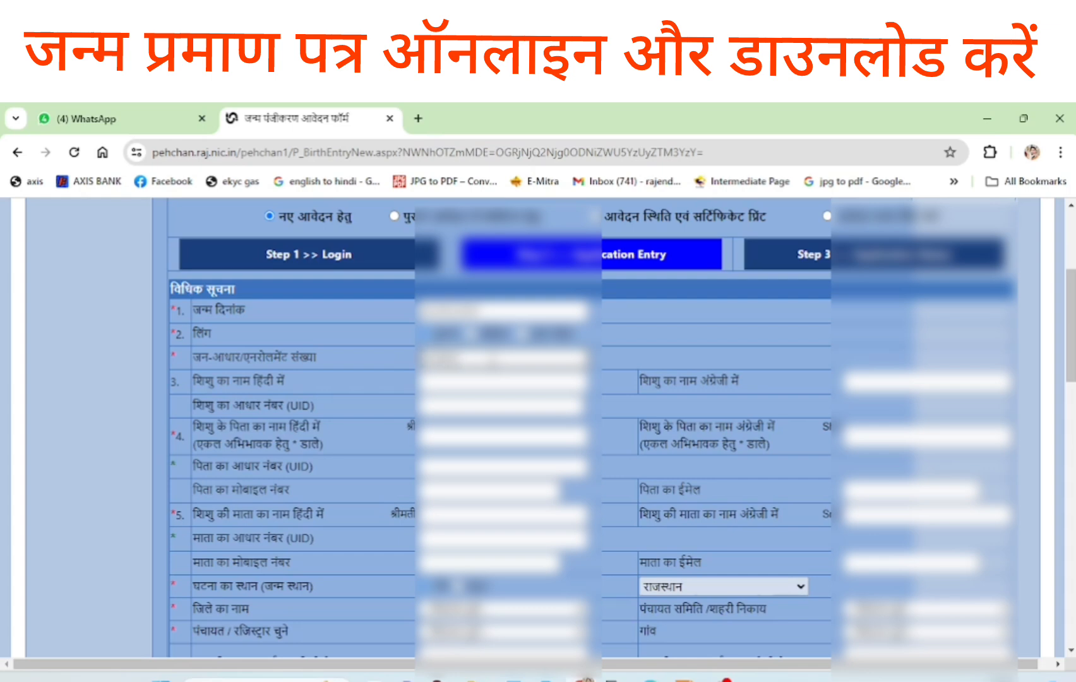
# Load the Jan-Aadhaar family list and mark the first member as mother, the second as father.
pyautogui.click(705, 426)
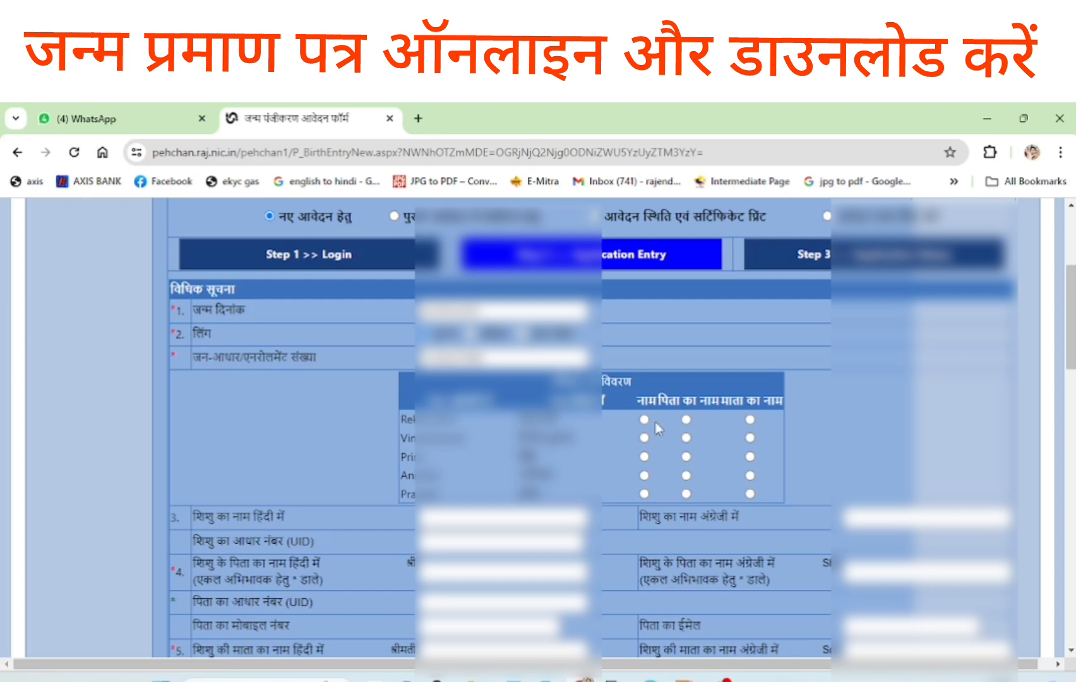
pyautogui.click(750, 421)
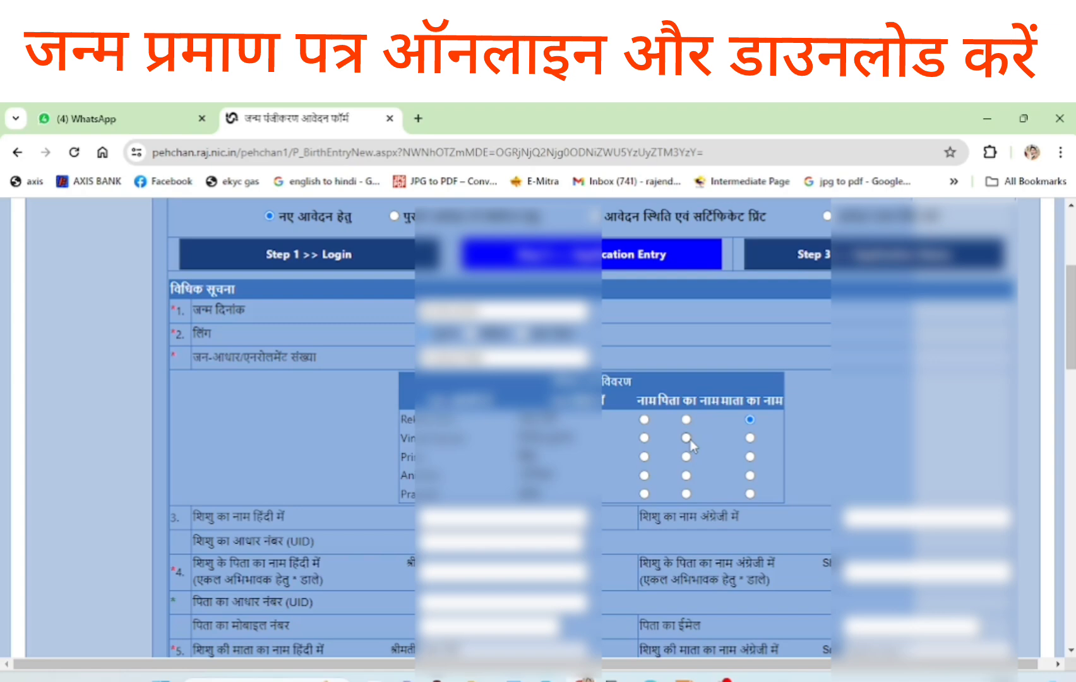
pyautogui.click(686, 437)
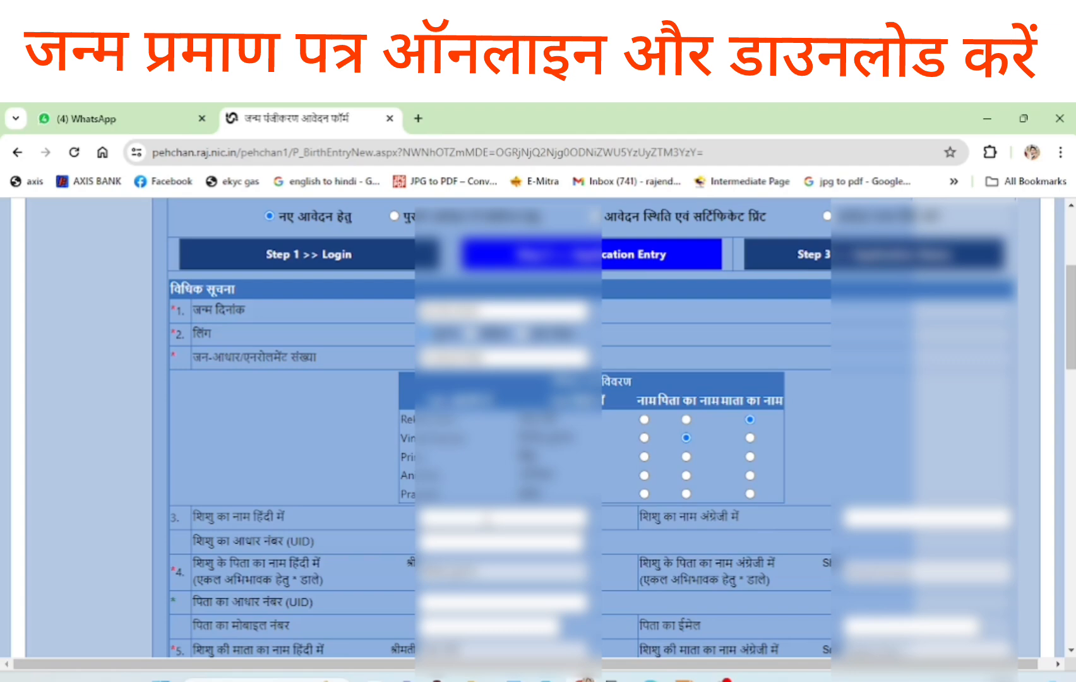
# Enter the child's two-word name in Hindi using the transliteration suggestions.
pyautogui.write('pra')
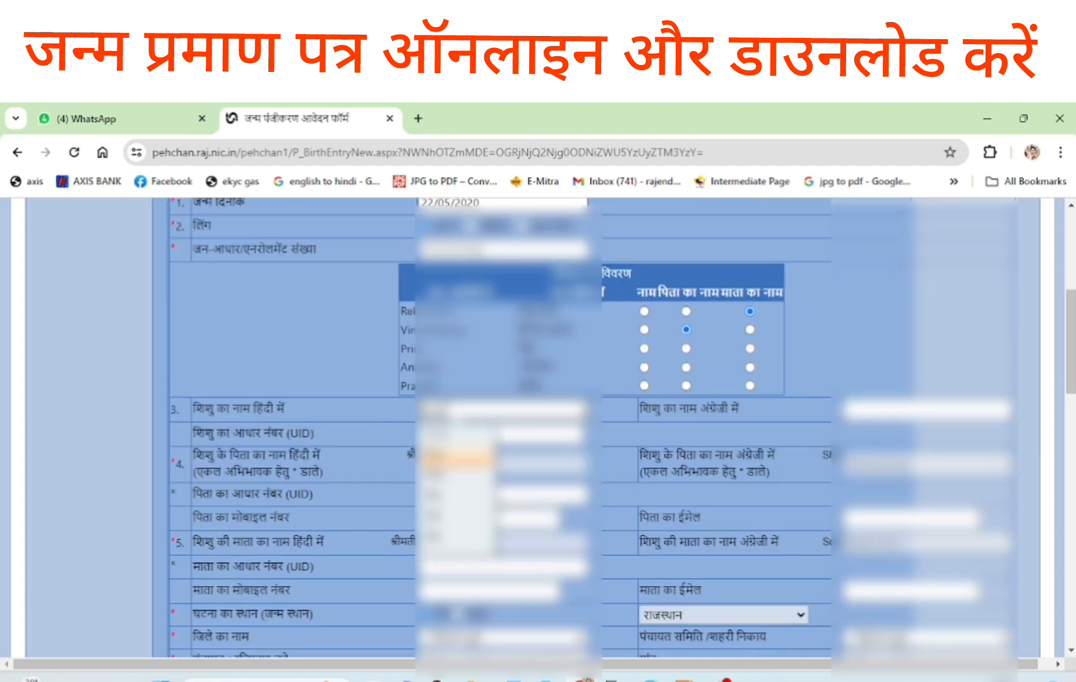
pyautogui.press('space')
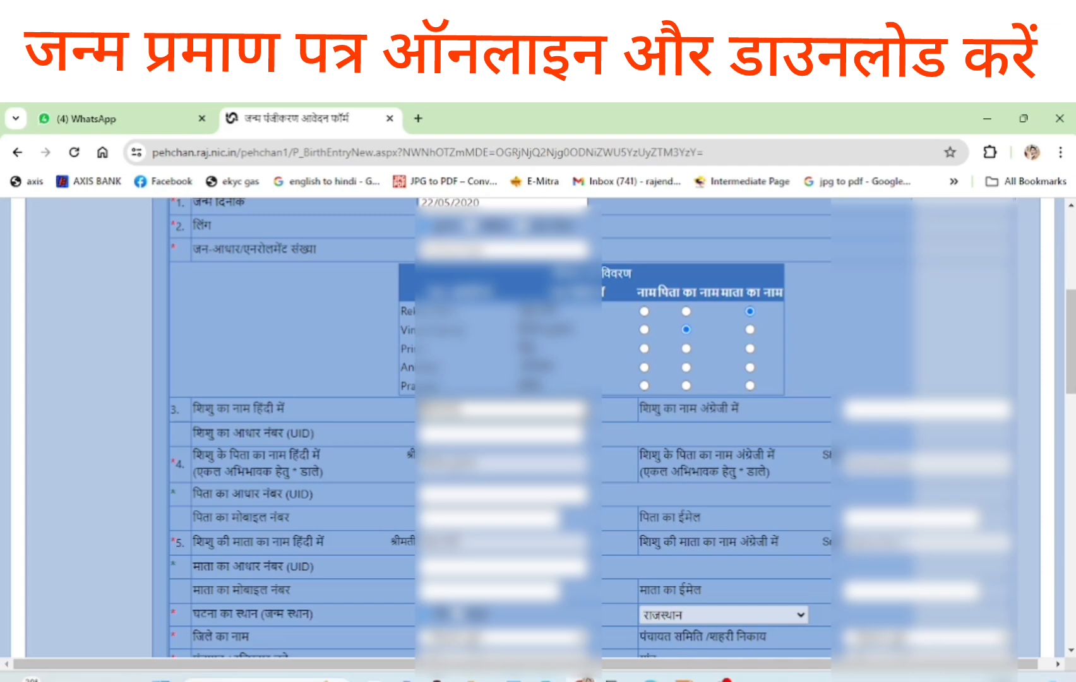
pyautogui.write('kumar')
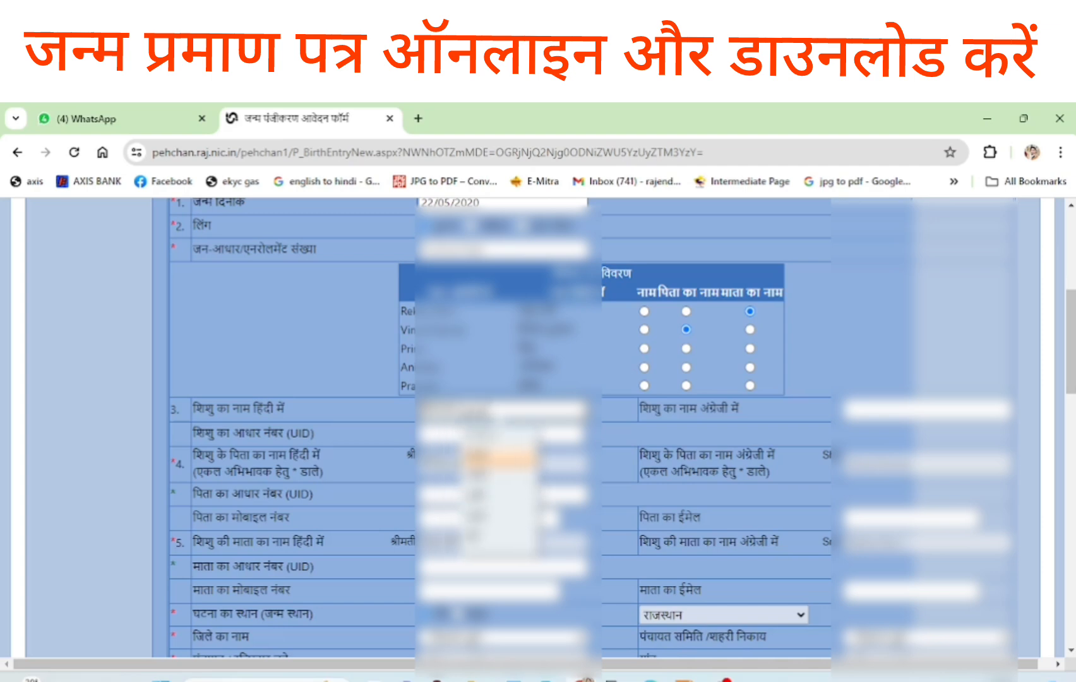
pyautogui.press('space')
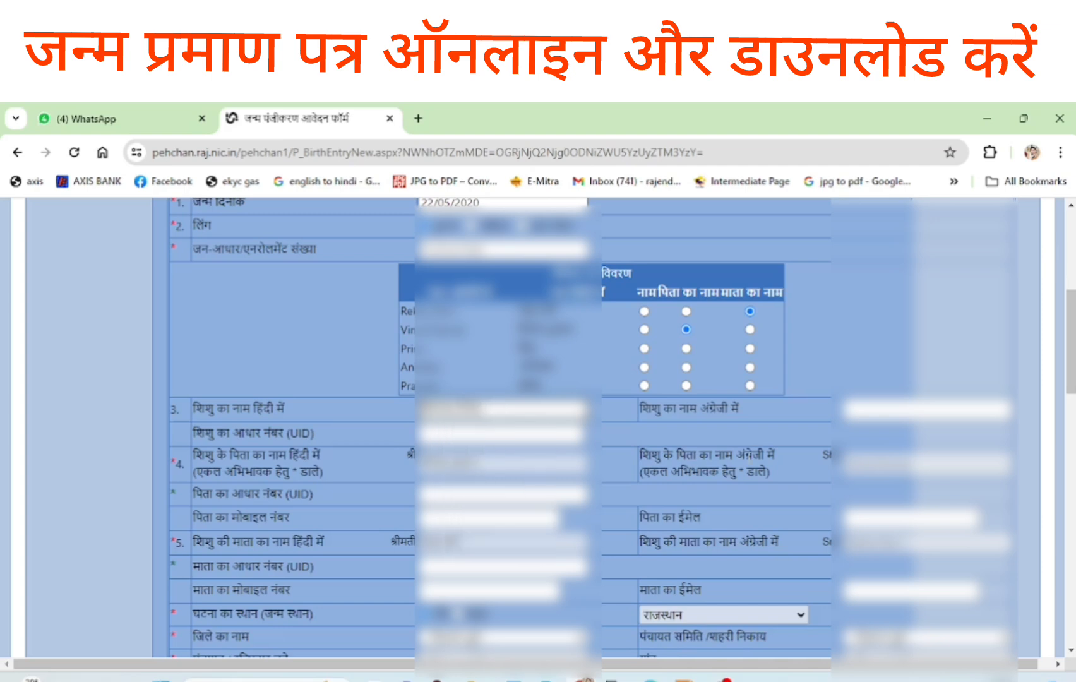
pyautogui.click(749, 455)
# Complete the pending field from its suggestion and enter the father's Aadhaar number.
pyautogui.scroll(3, 780, 495)
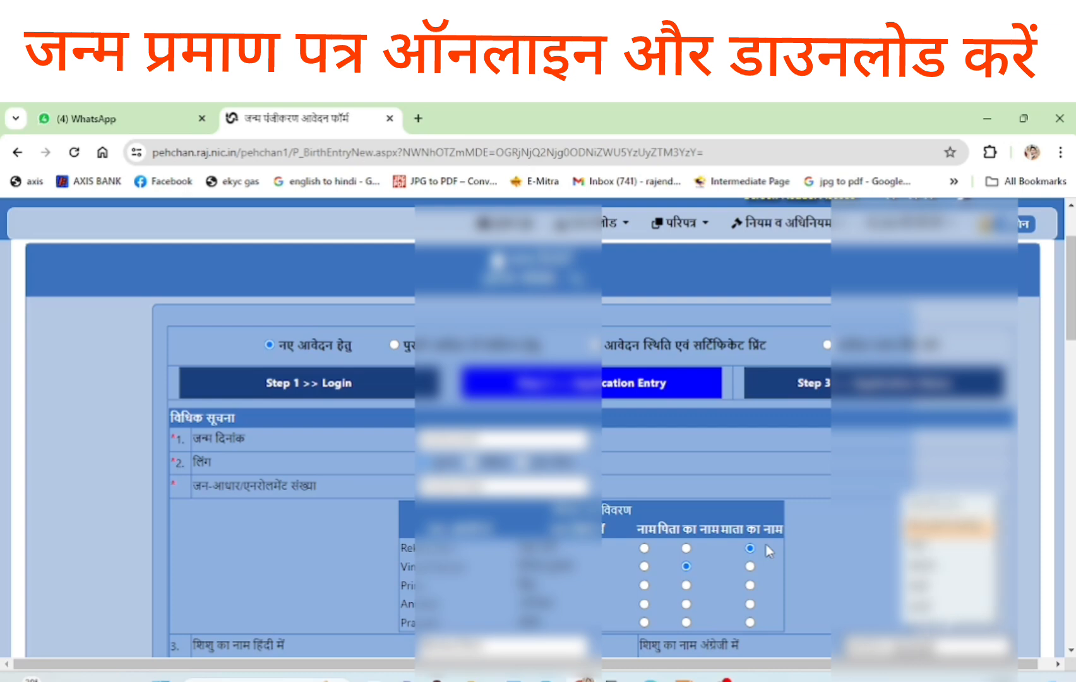
pyautogui.press('Up')
pyautogui.press('Return')
pyautogui.click(886, 543)
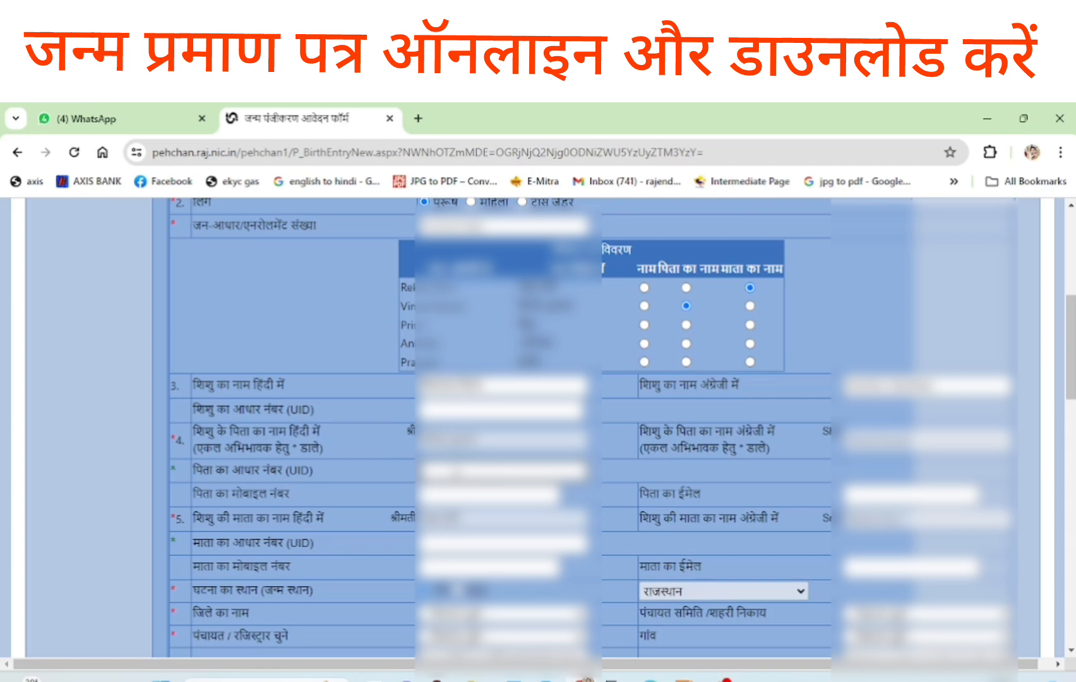
pyautogui.write('????')
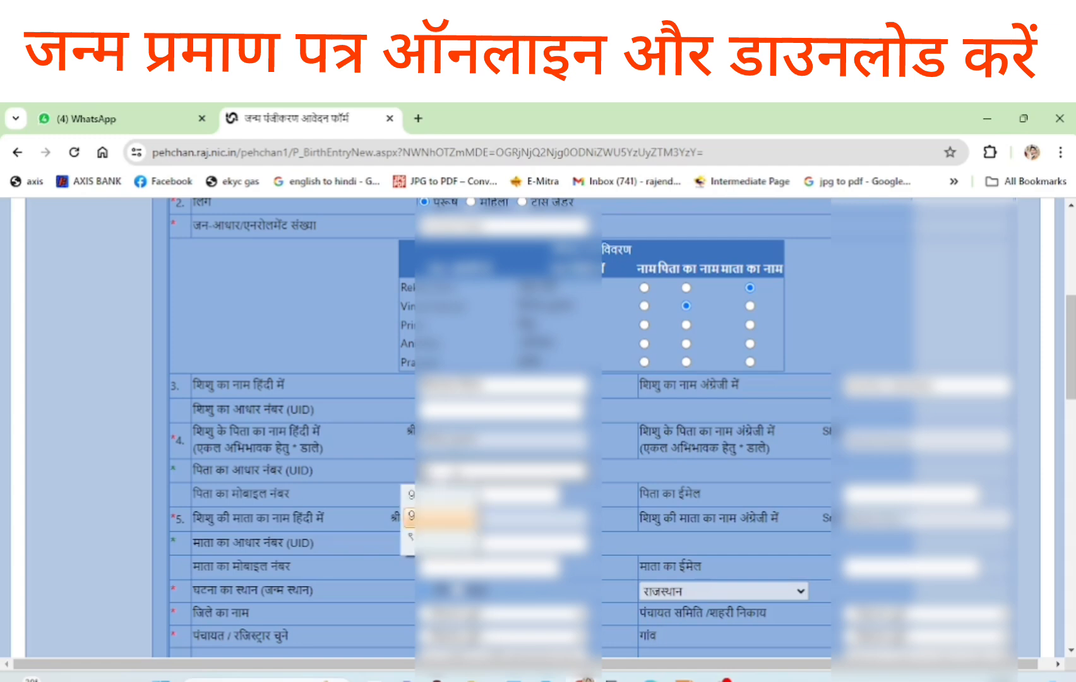
pyautogui.write('????')
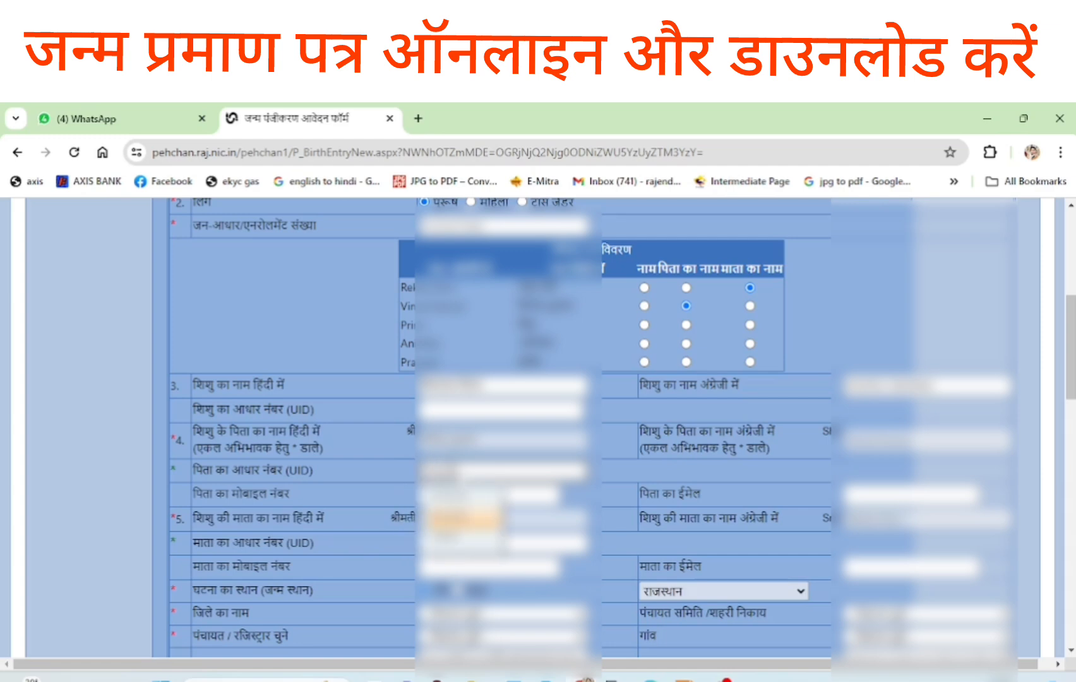
pyautogui.write('????')
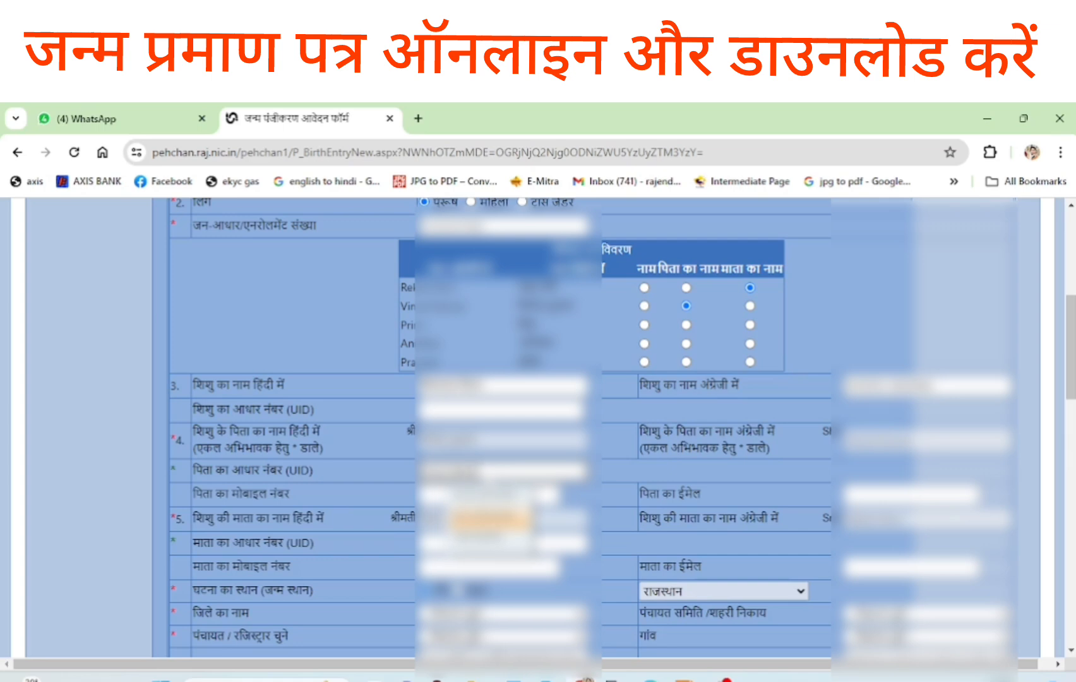
pyautogui.press('Up')
pyautogui.press('Return')
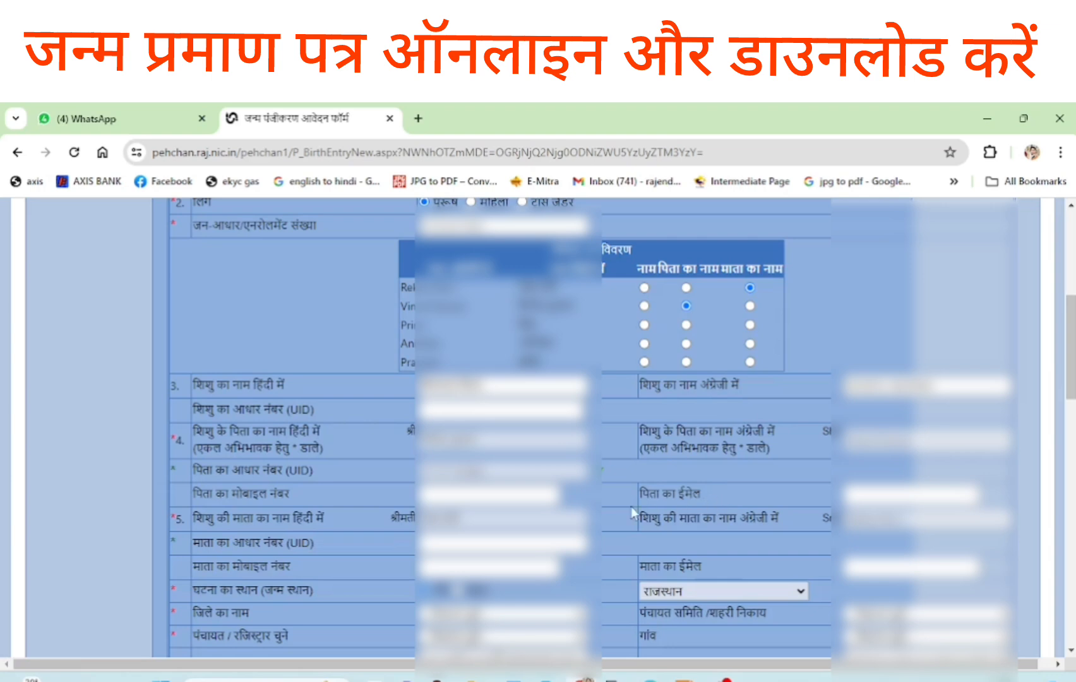
# Enter the mother's mobile number, accepting the suggested entry.
pyautogui.click(451, 566)
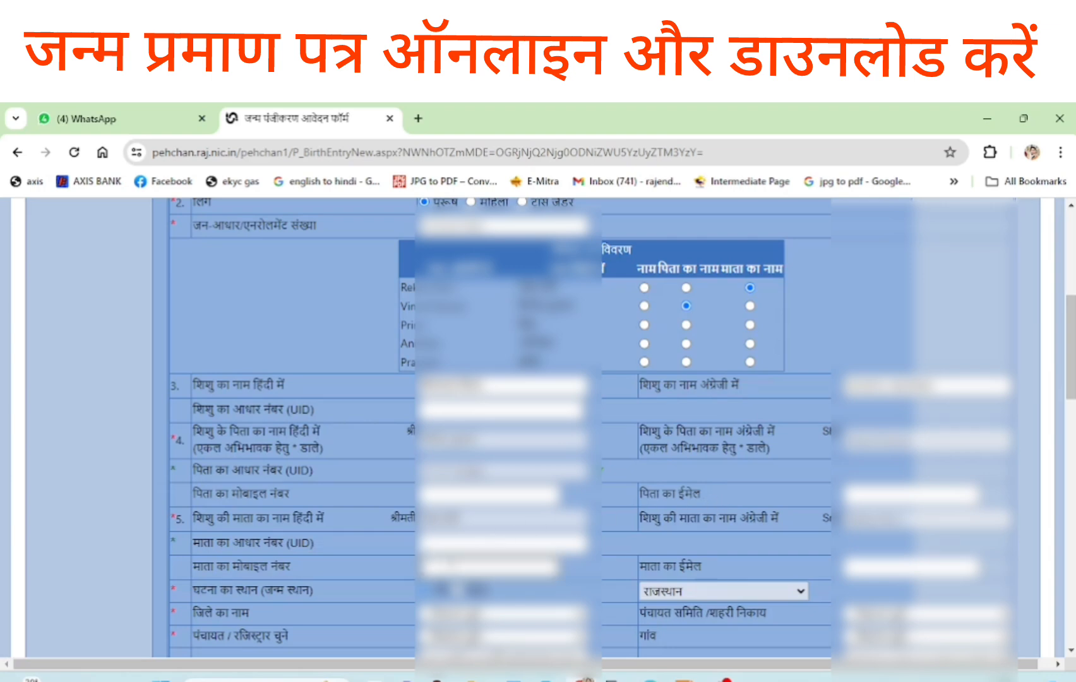
pyautogui.write('****')
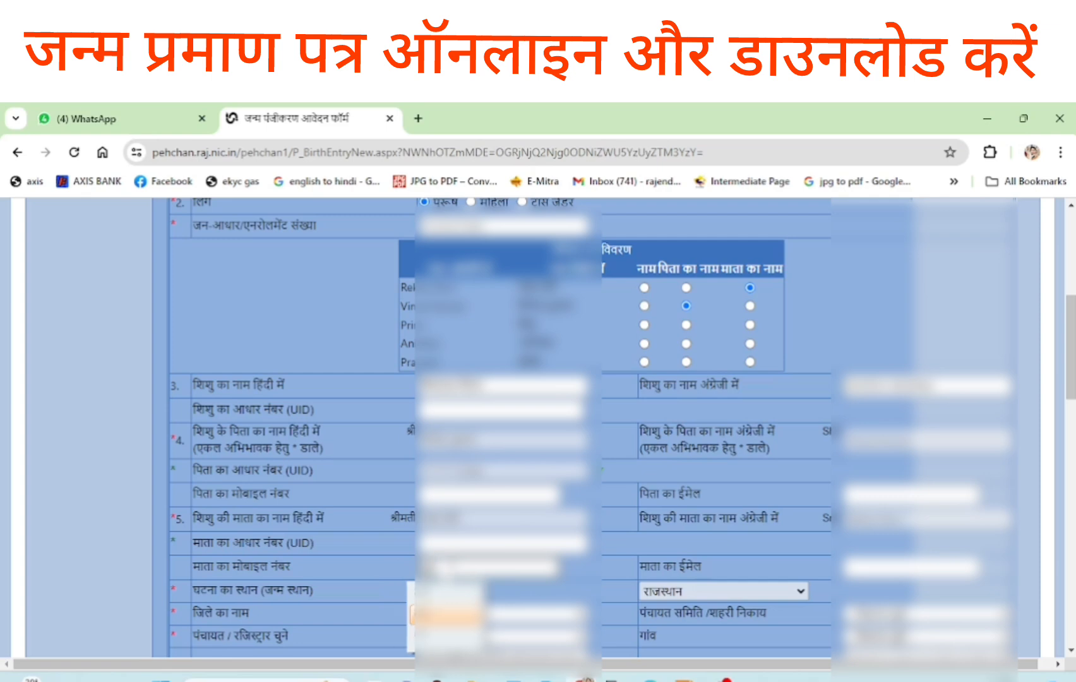
pyautogui.write('**')
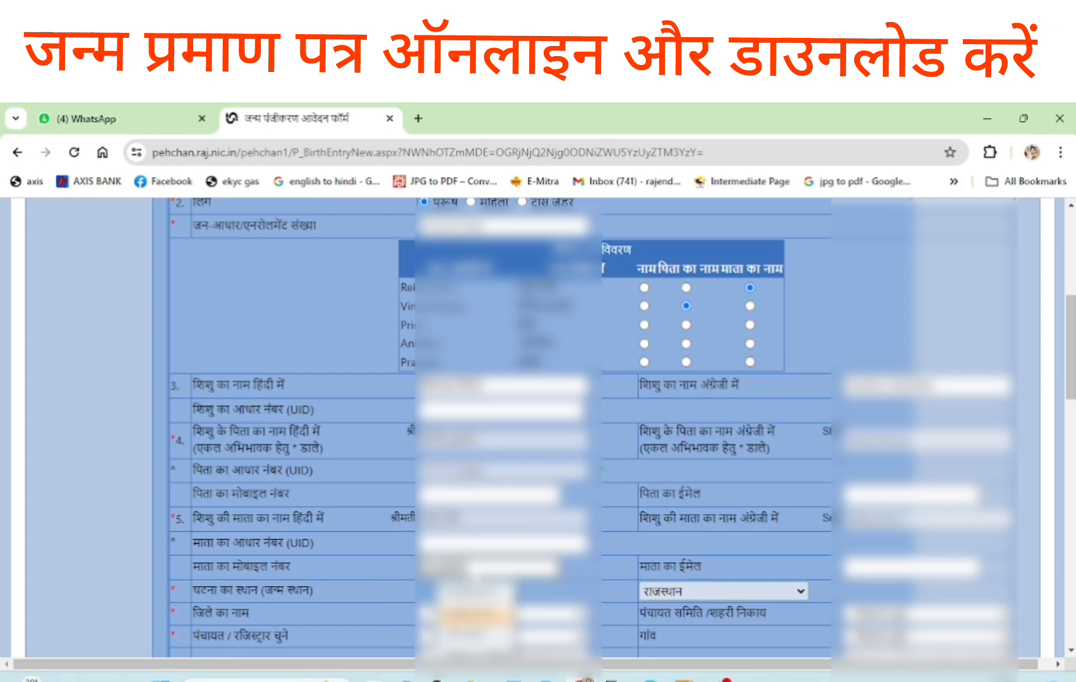
pyautogui.write('****')
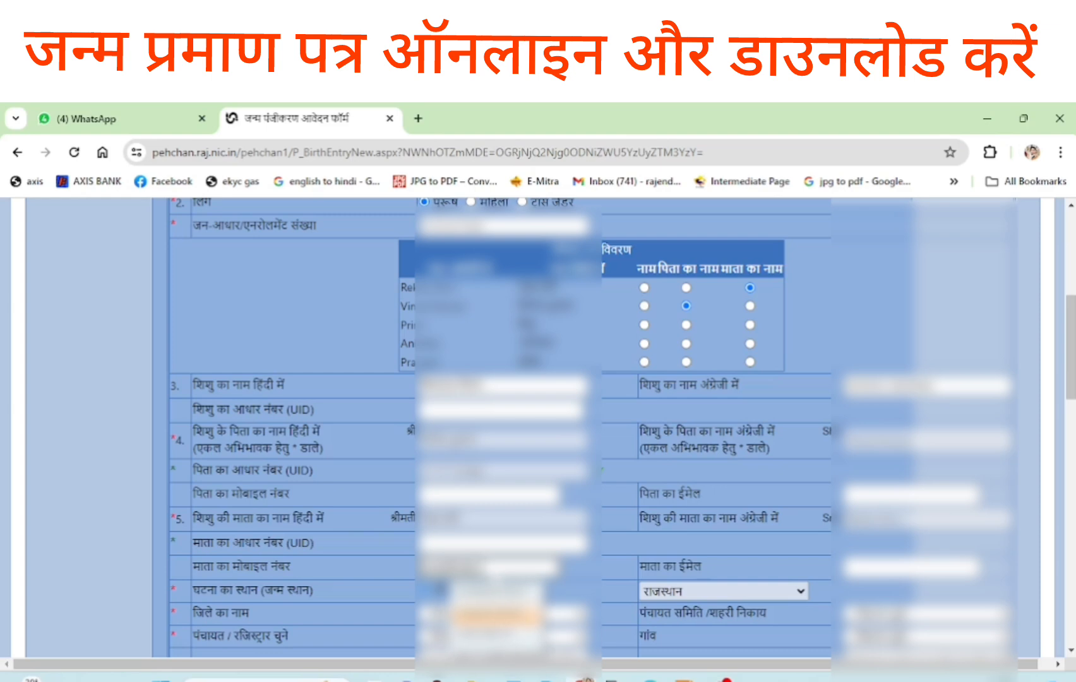
pyautogui.press('Up')
pyautogui.press('Down')
pyautogui.press('Up')
pyautogui.press('Return')
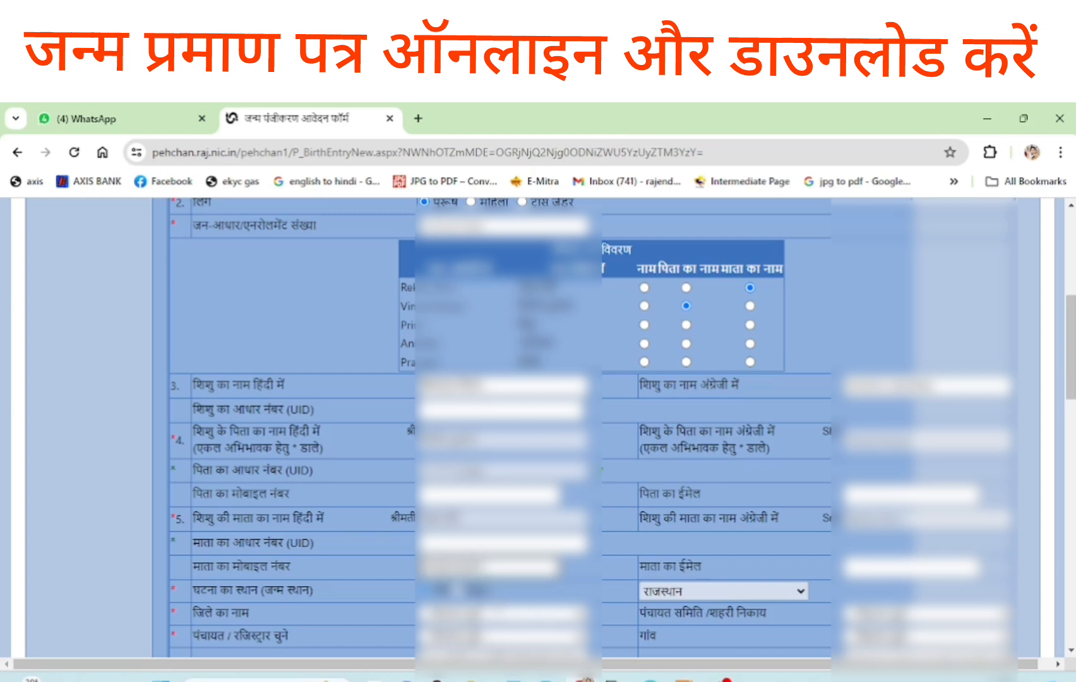
pyautogui.click(732, 560)
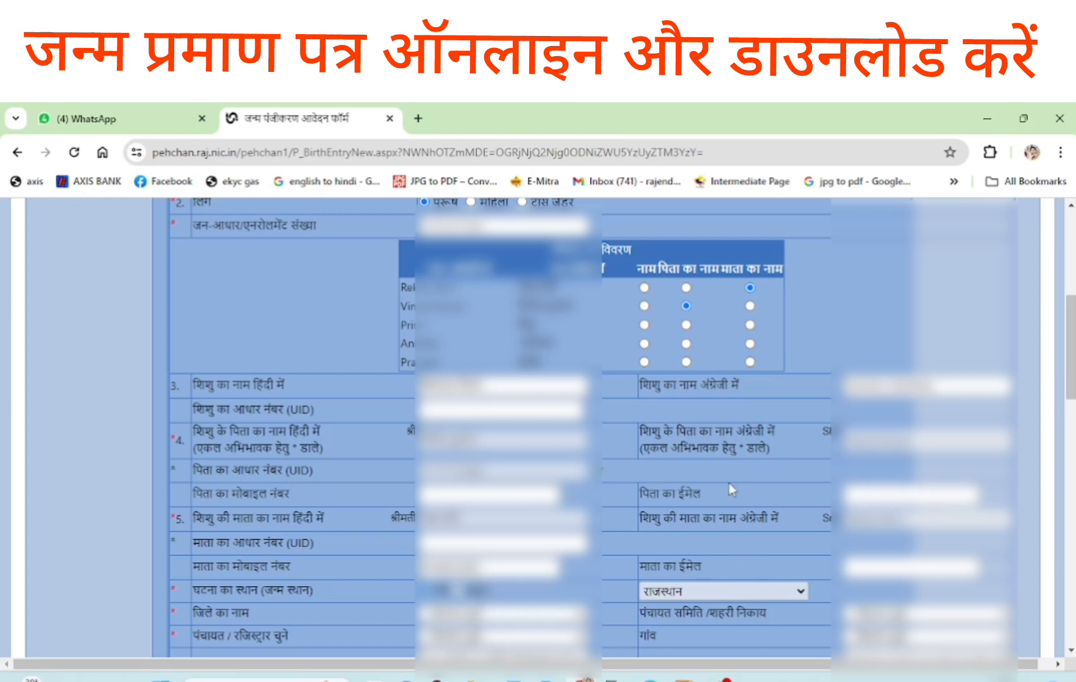
# Choose the birth place's district, Panchayat Samiti and Panchayat from their dropdowns.
pyautogui.scroll(-3, 729, 482)
pyautogui.scroll(-3, 729, 487)
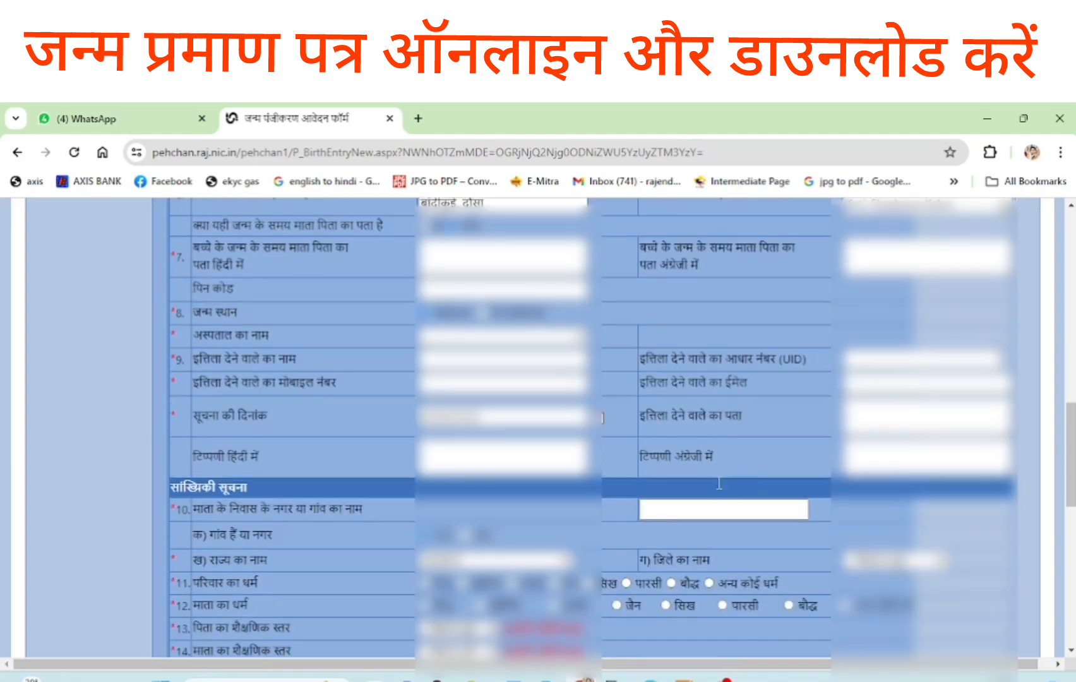
pyautogui.scroll(3, 717, 482)
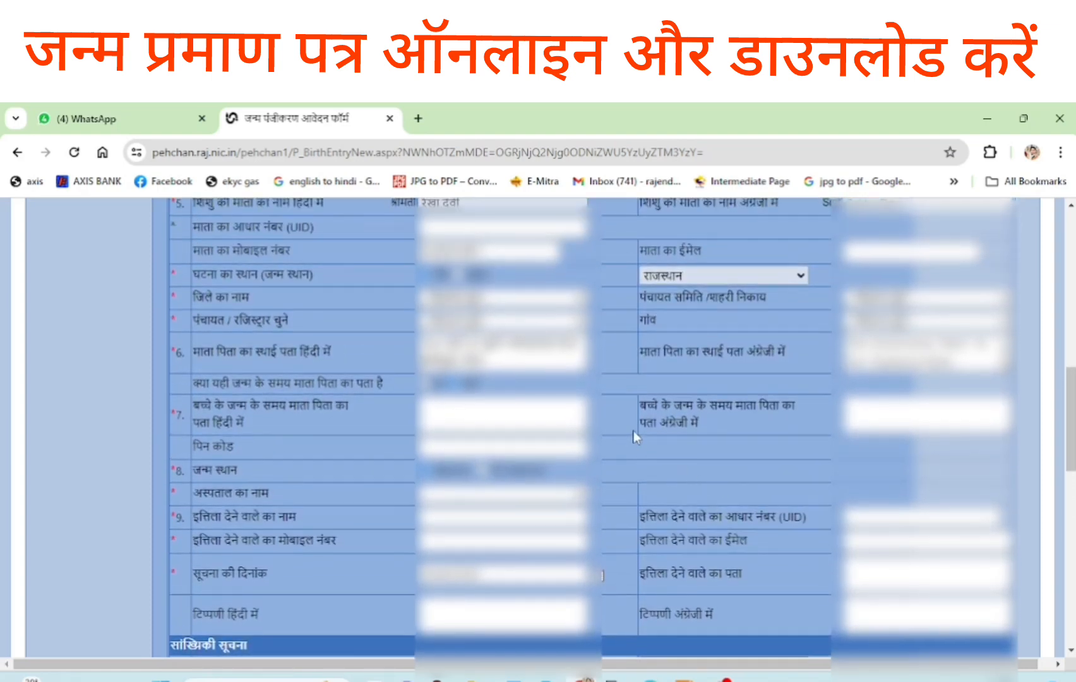
pyautogui.scroll(-1, 635, 430)
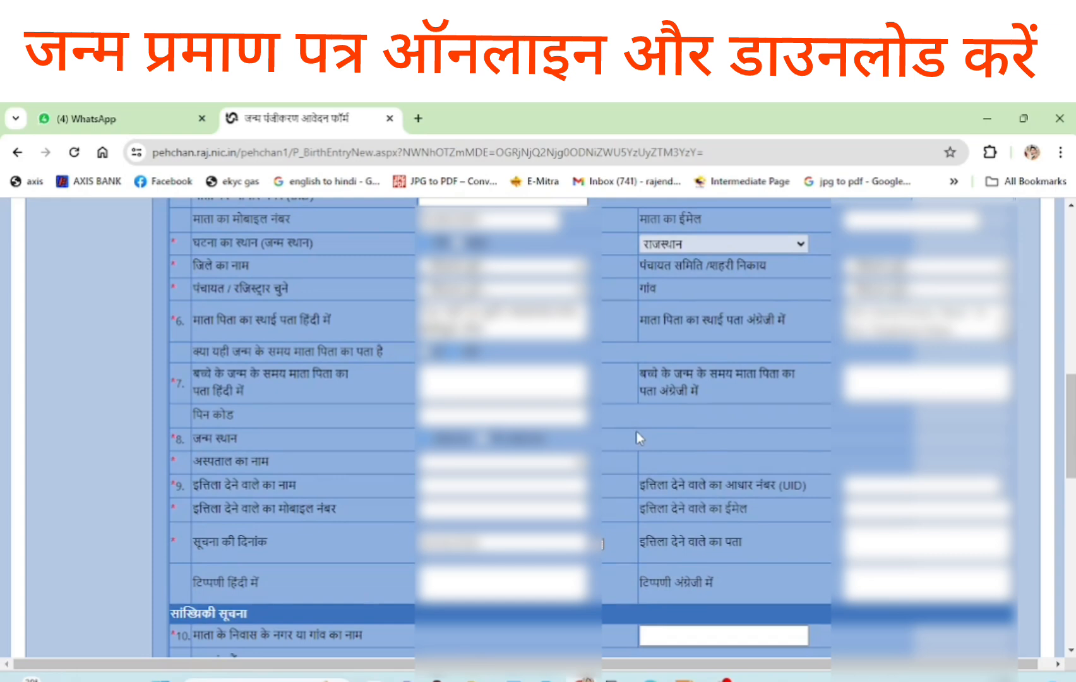
pyautogui.scroll(-1, 635, 431)
pyautogui.click(505, 236)
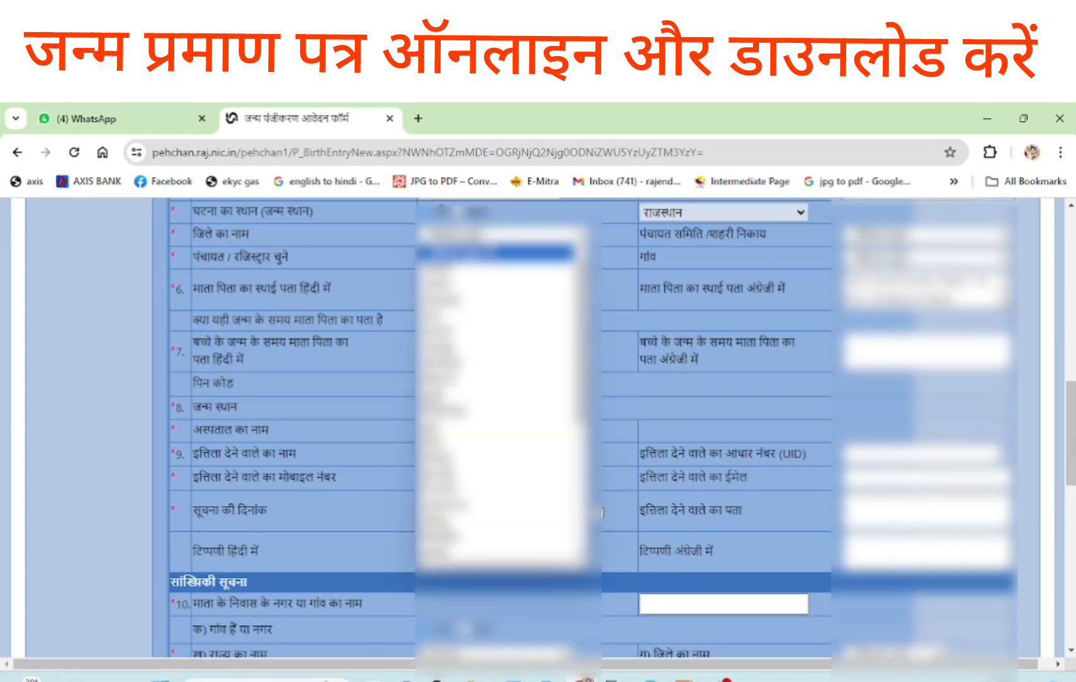
pyautogui.click(511, 442)
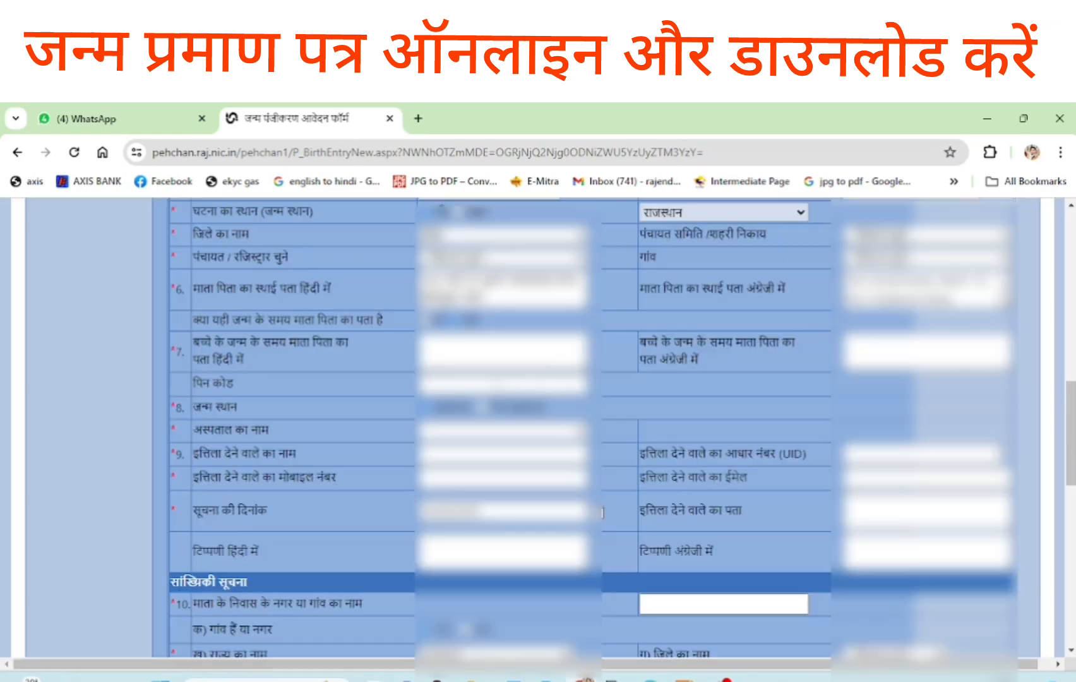
pyautogui.click(926, 235)
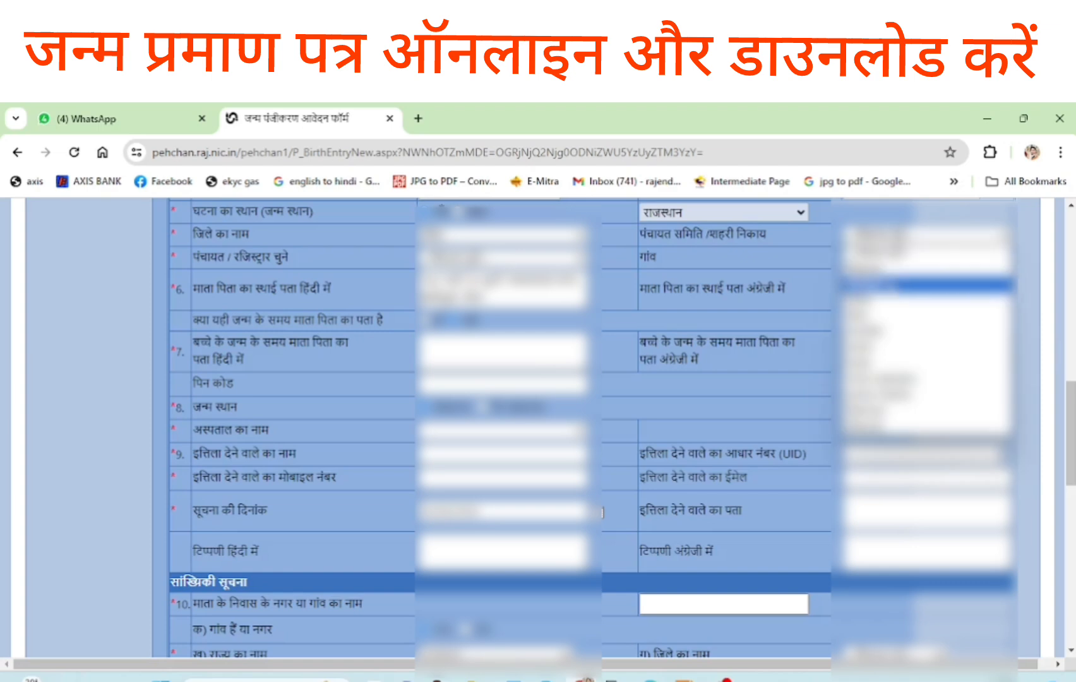
pyautogui.click(925, 286)
pyautogui.click(467, 259)
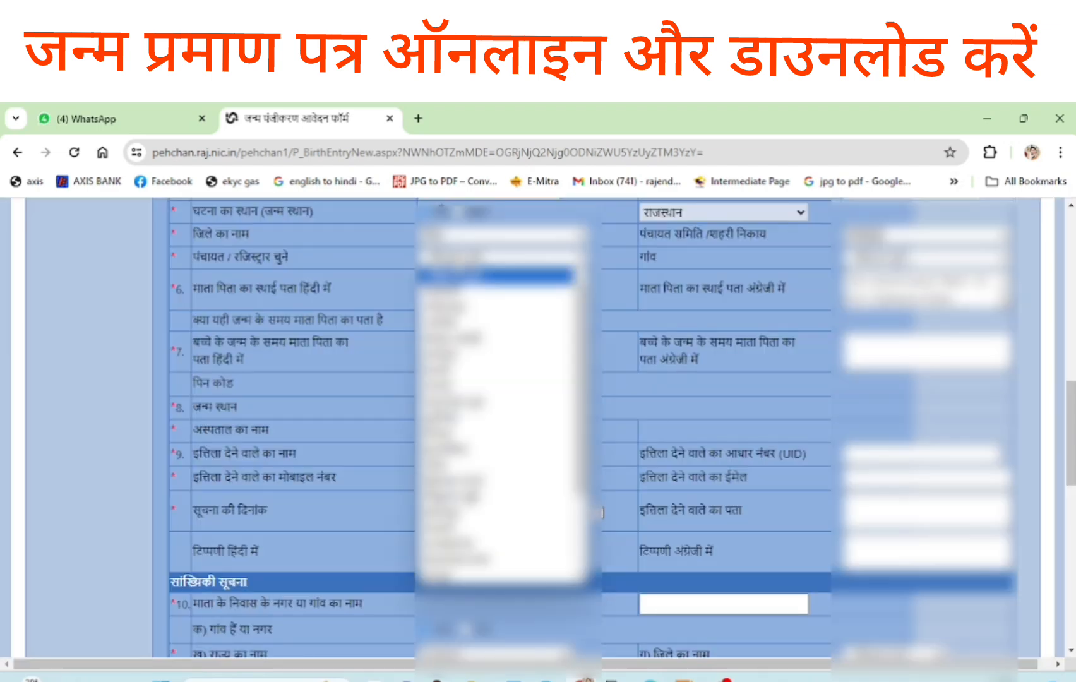
pyautogui.scroll(-2, 499, 466)
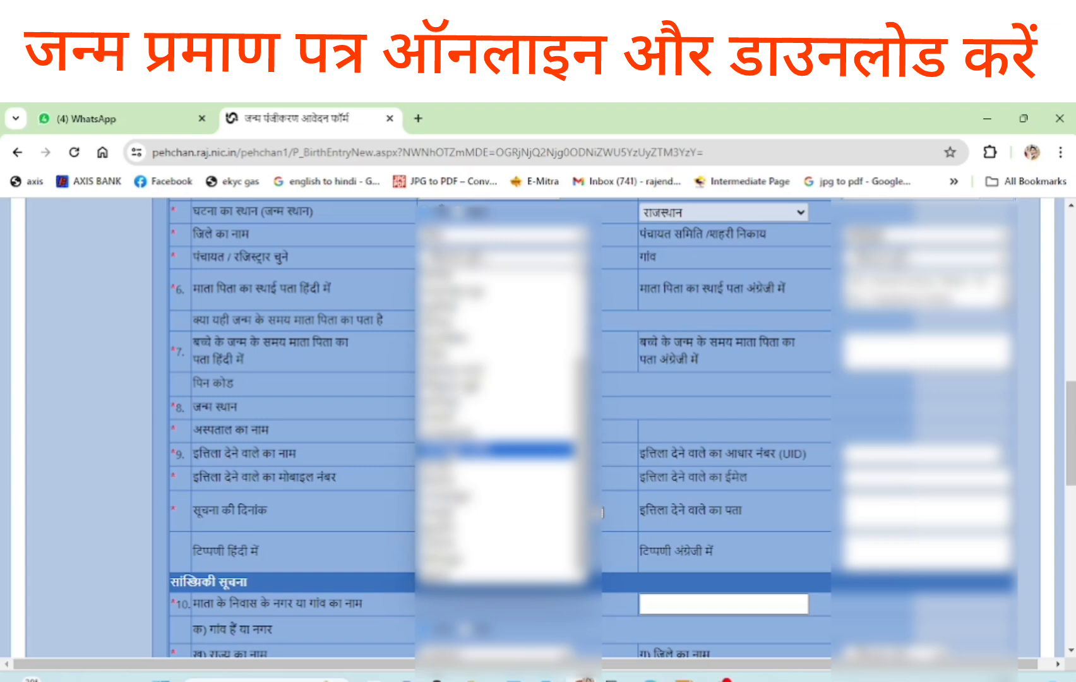
pyautogui.click(499, 449)
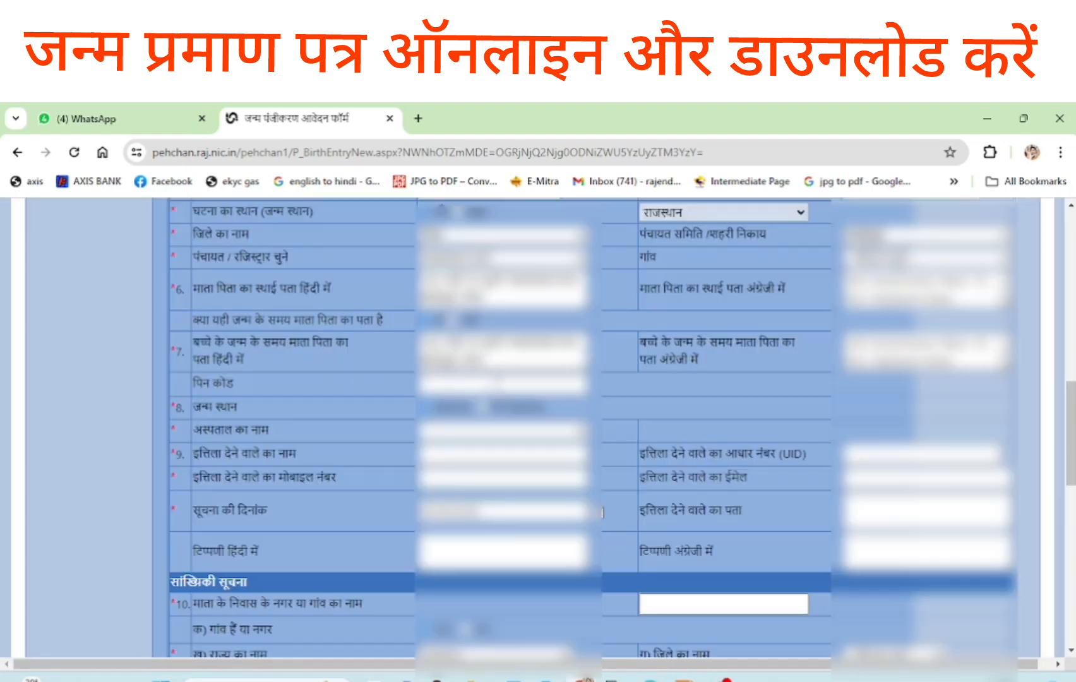
# Enter PIN code 331001 and mark the birth place as not a hospital.
pyautogui.write('331001')
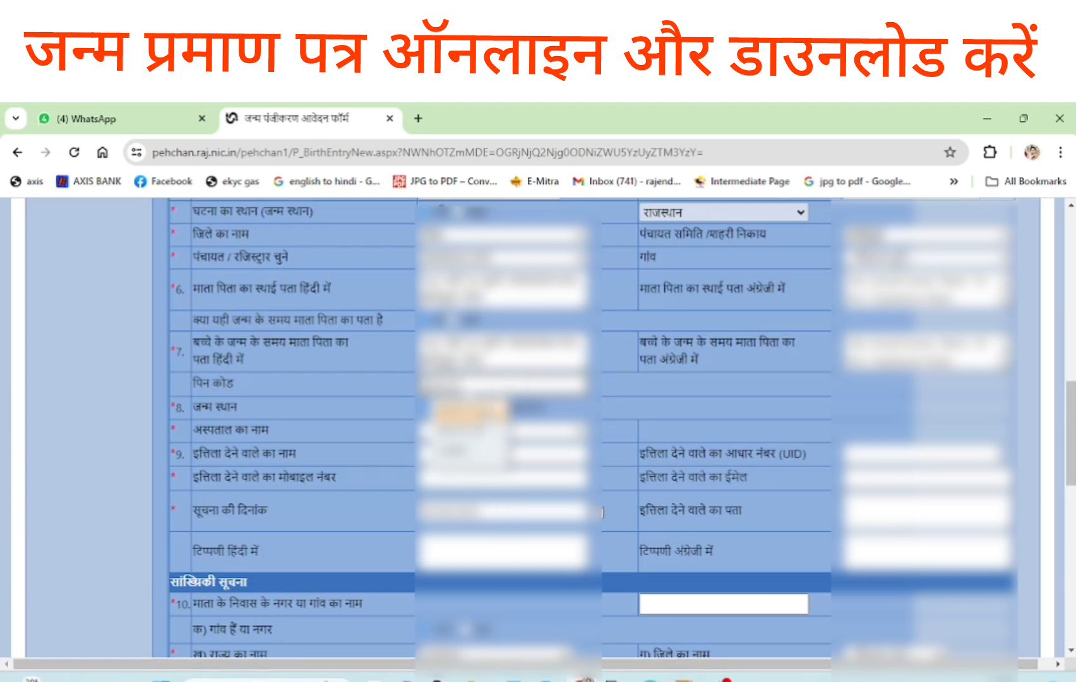
pyautogui.click(491, 413)
pyautogui.click(634, 410)
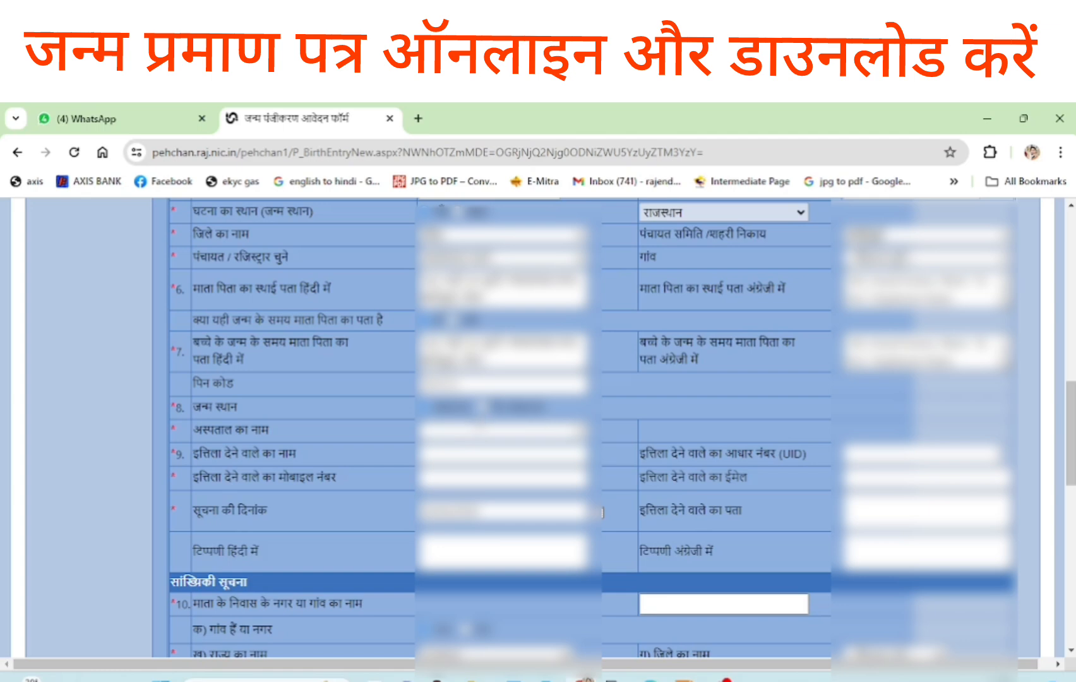
pyautogui.click(483, 409)
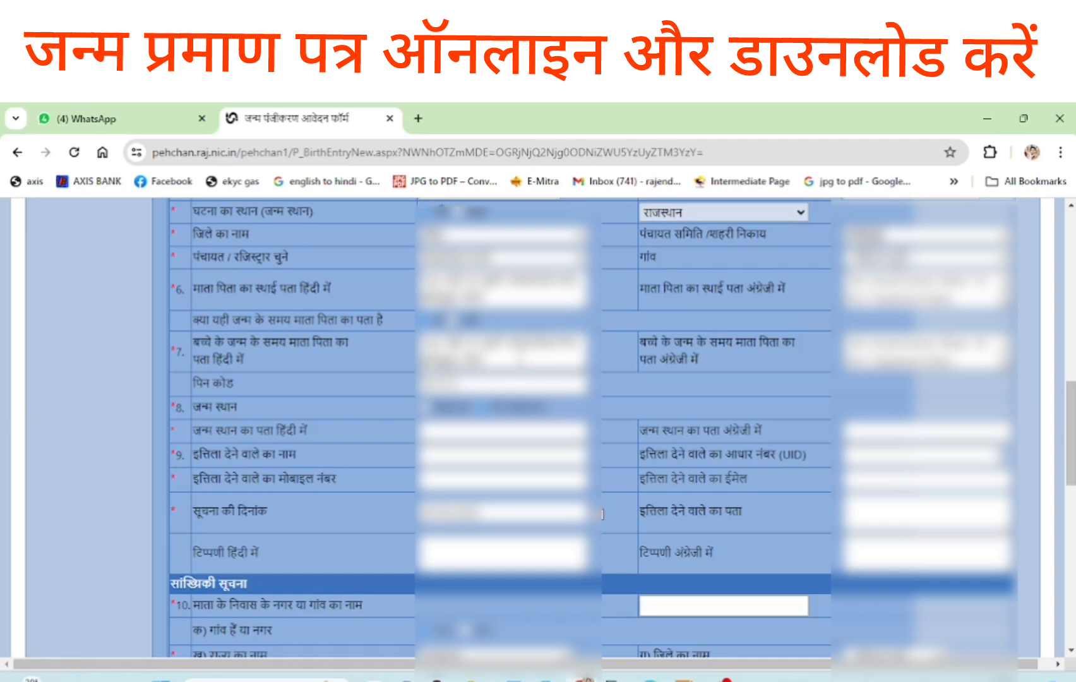
# Copy the parents' Hindi and English addresses into the birth-place address fields.
pyautogui.tripleClick(519, 358)
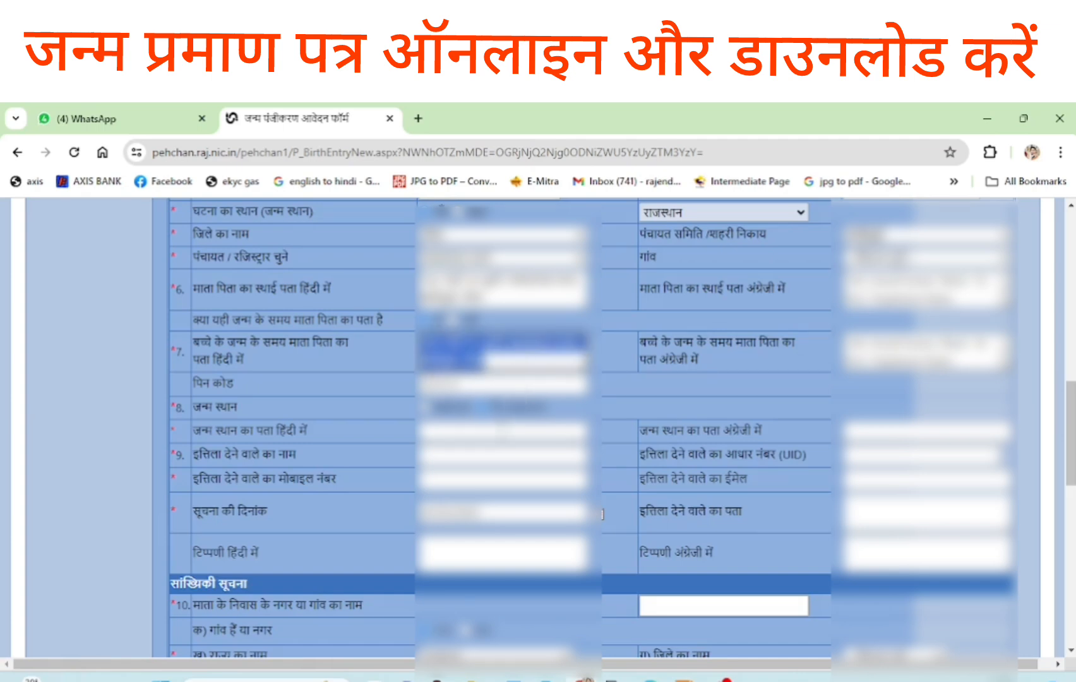
pyautogui.click(499, 431)
pyautogui.hotkey('ctrl', 'v')
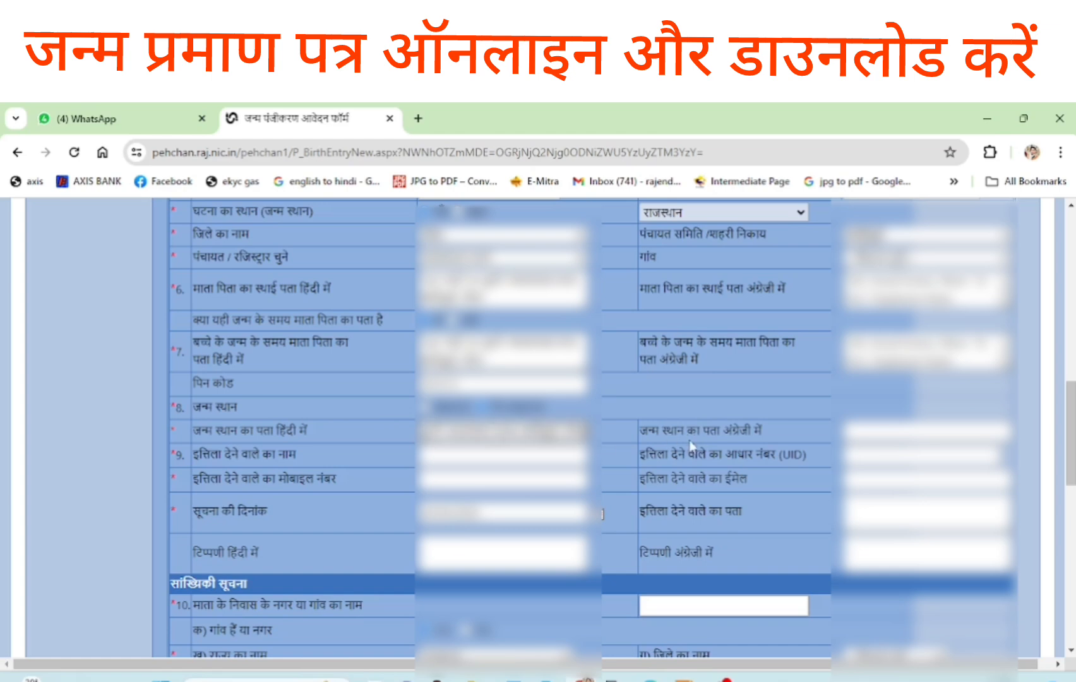
pyautogui.click(959, 362)
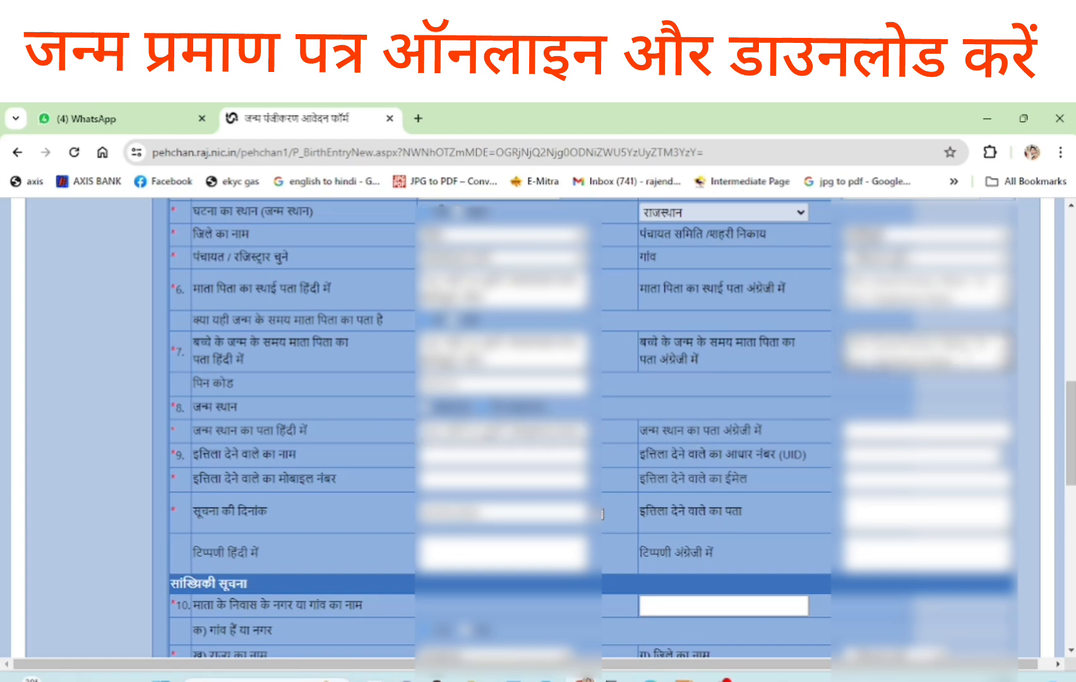
pyautogui.hotkey('ctrl', 'a')
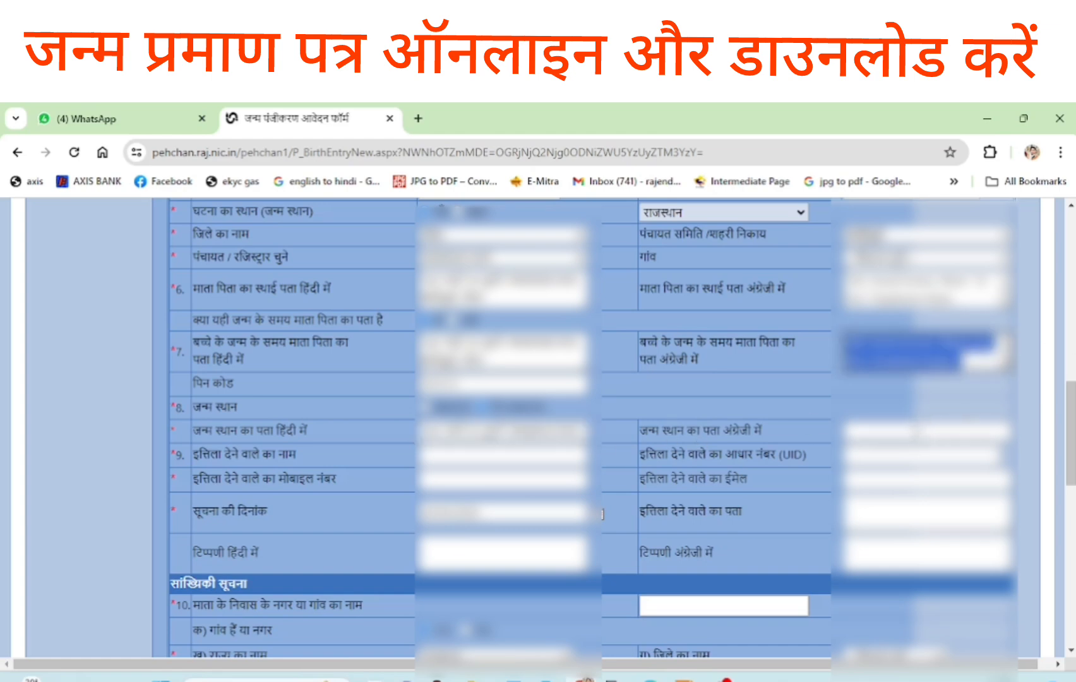
pyautogui.click(916, 432)
pyautogui.hotkey('ctrl', 'v')
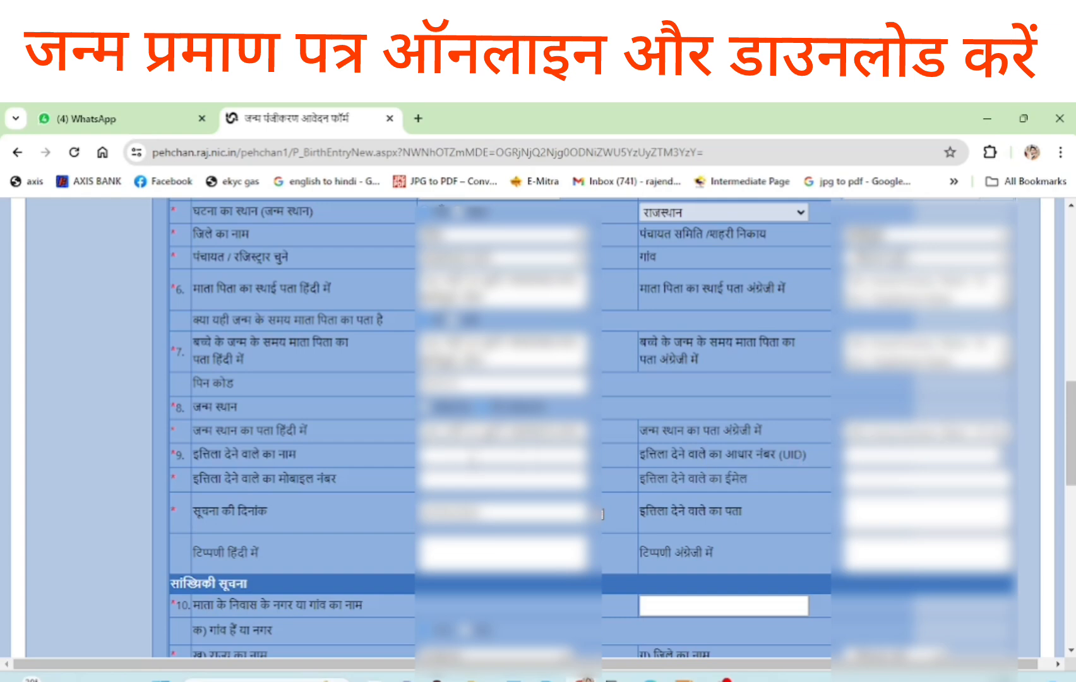
# Fill in the informant's name in Hindi and the informant's Aadhaar number.
pyautogui.click(471, 459)
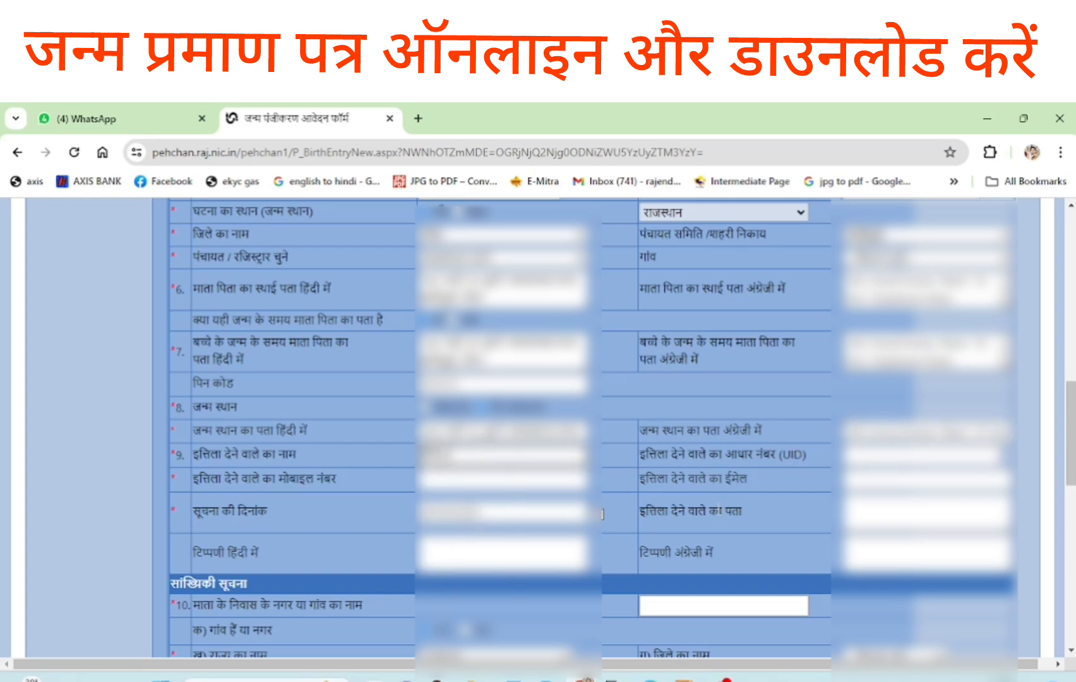
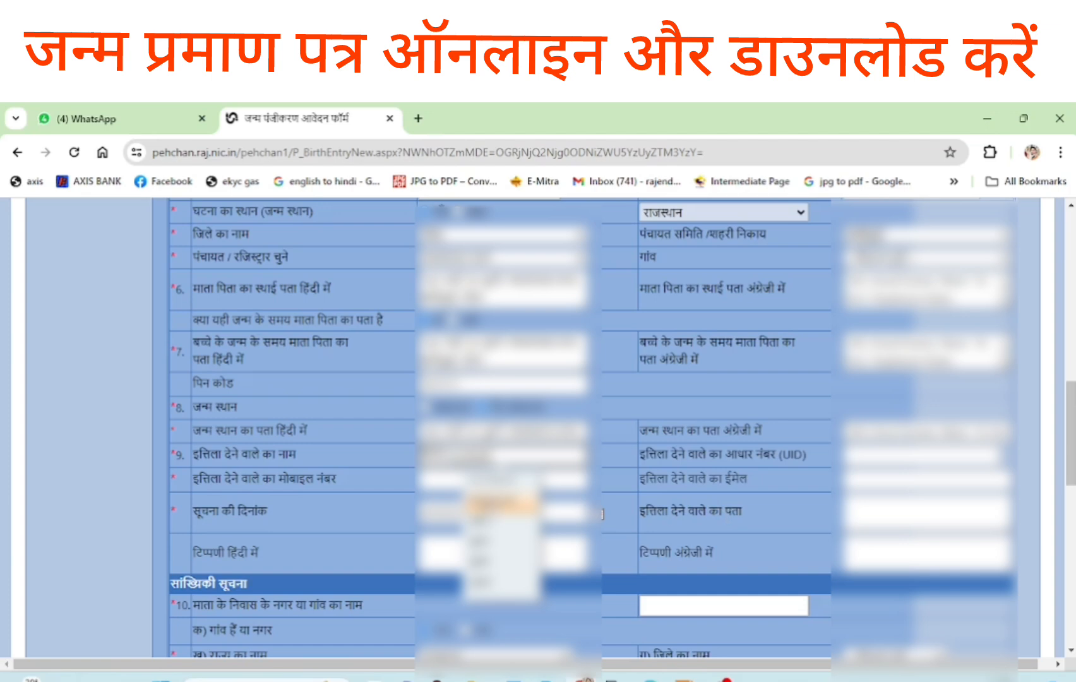
pyautogui.click(514, 522)
pyautogui.click(733, 486)
pyautogui.scroll(2, 780, 481)
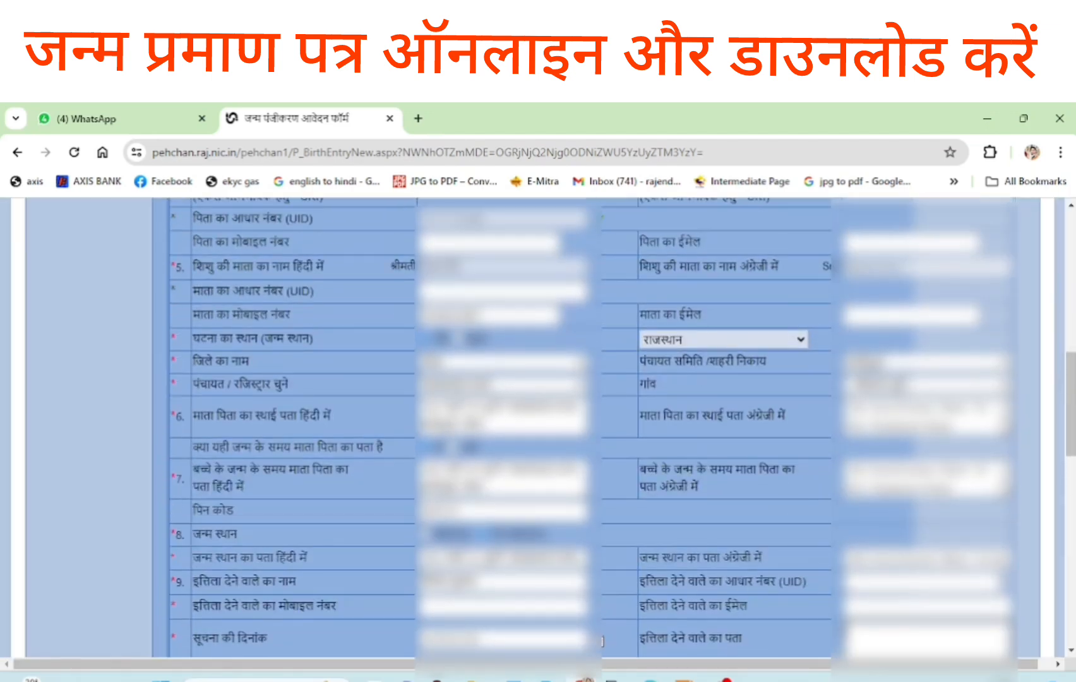
pyautogui.click(861, 581)
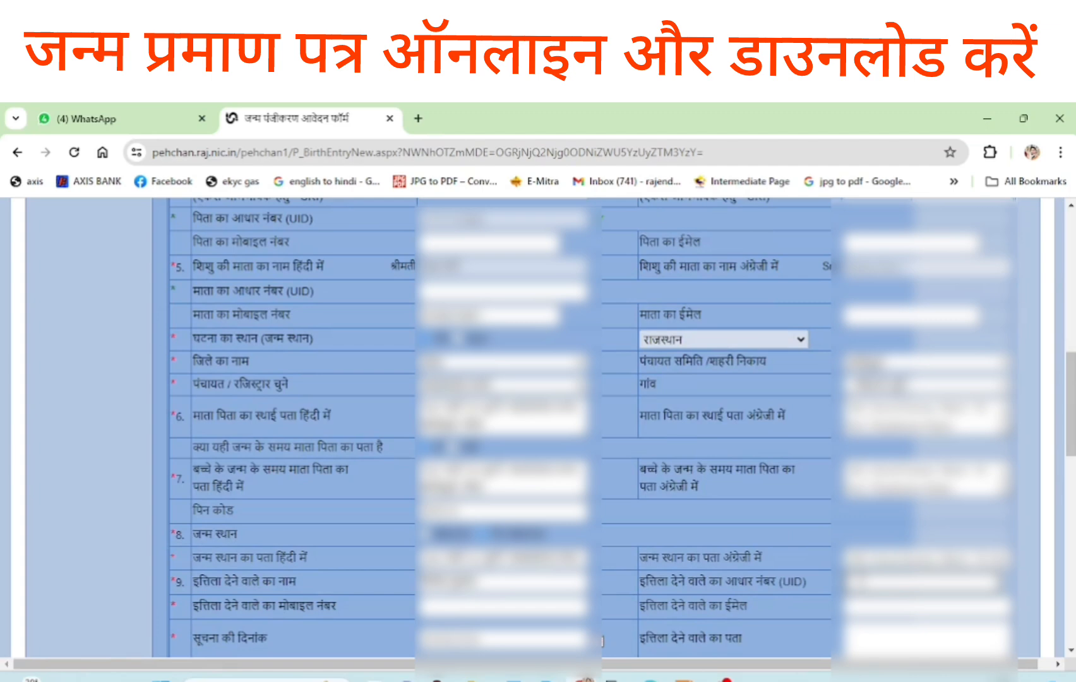
pyautogui.write('XXXXXXX')
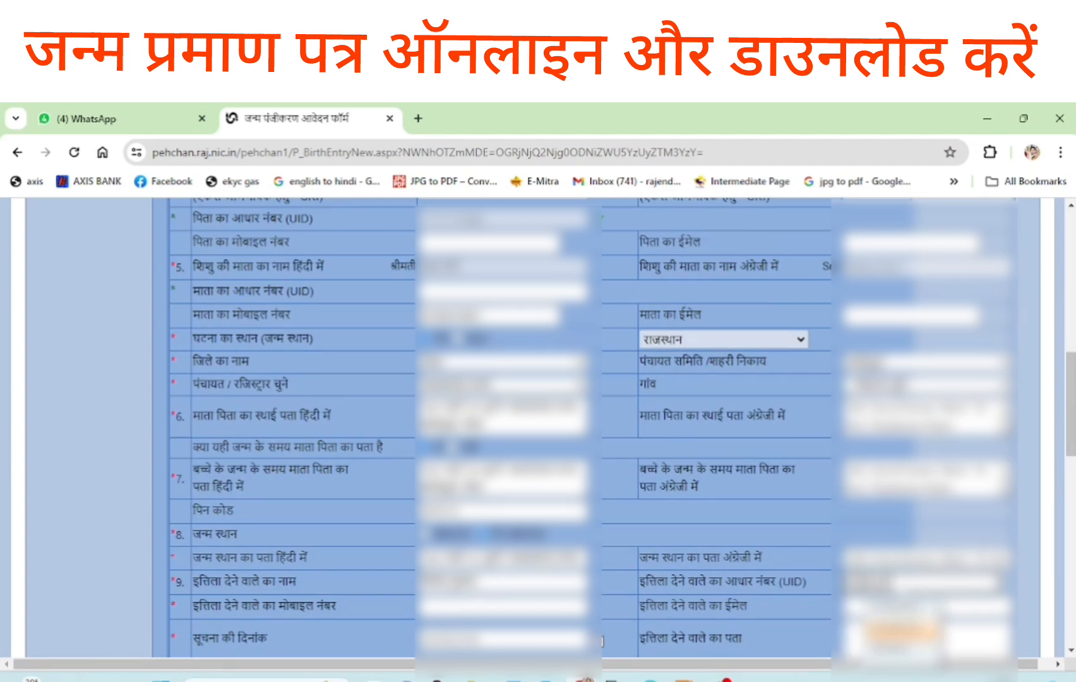
pyautogui.write('XXXX')
pyautogui.press('Up')
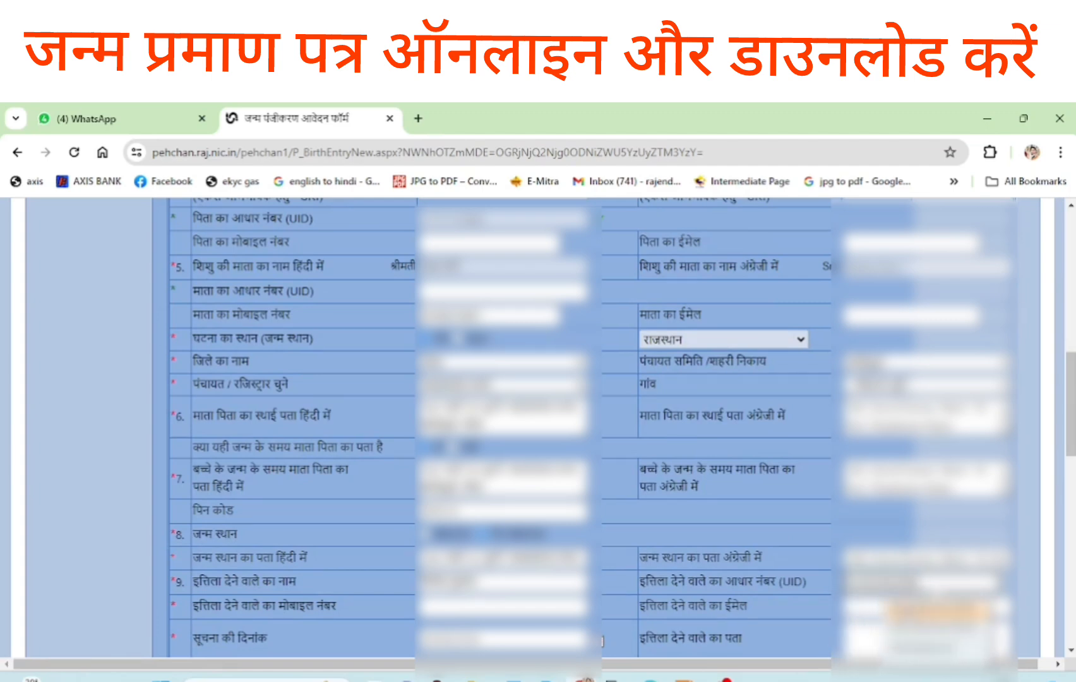
pyautogui.click(900, 610)
pyautogui.click(786, 601)
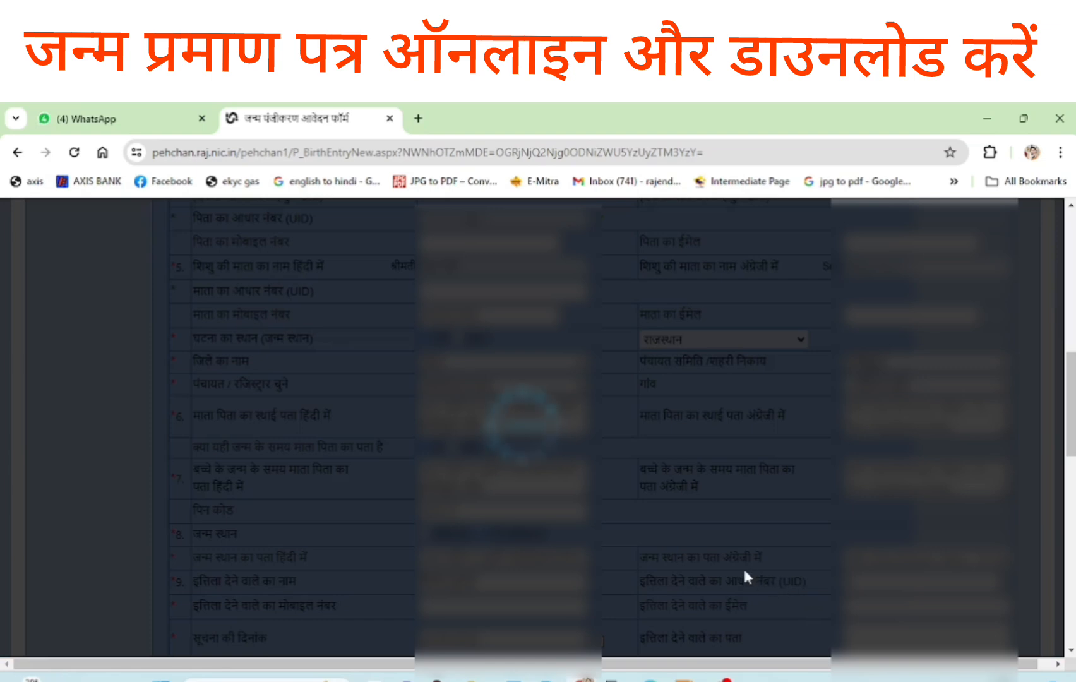
# Enter the informant's mobile number and address.
pyautogui.scroll(-3, 742, 566)
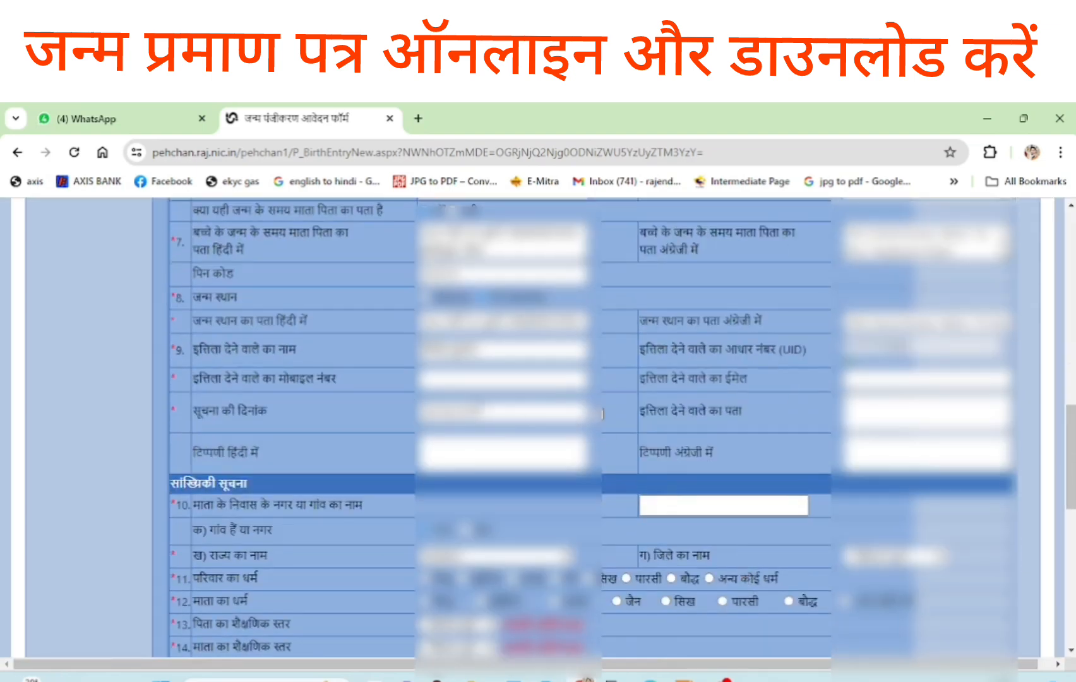
pyautogui.click(460, 382)
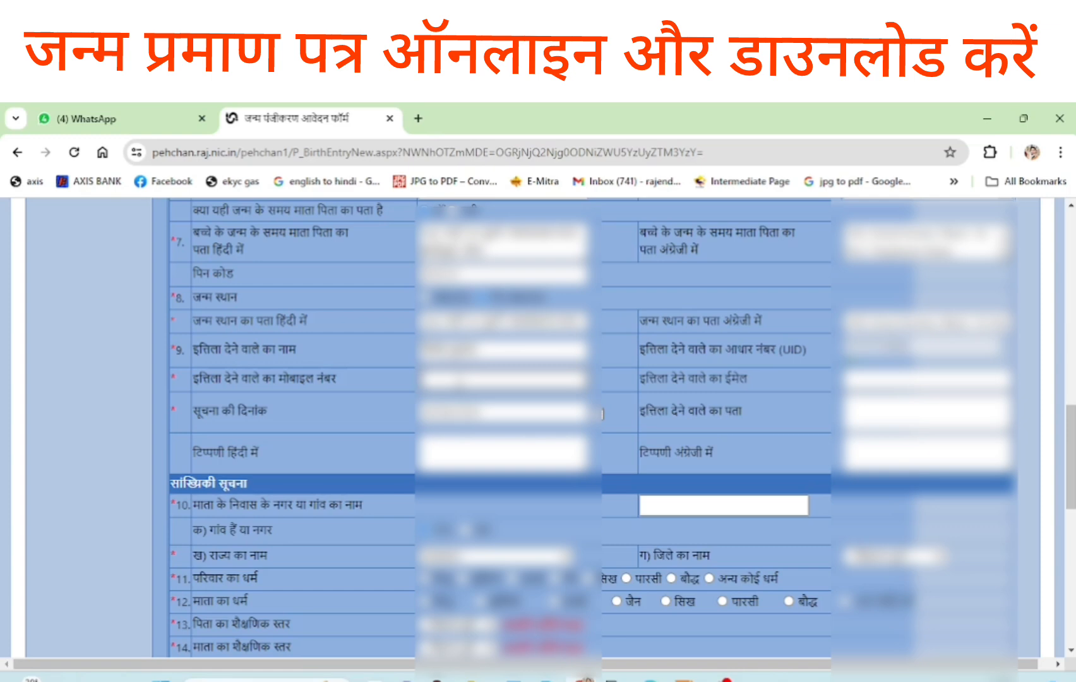
pyautogui.write('9999')
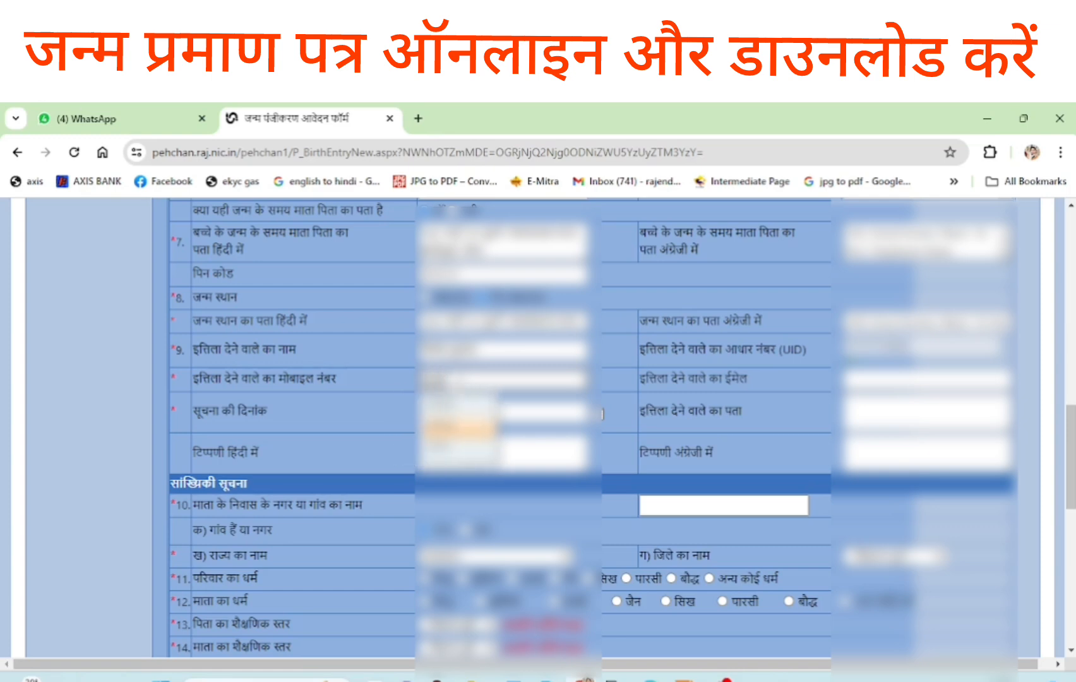
pyautogui.write('9999')
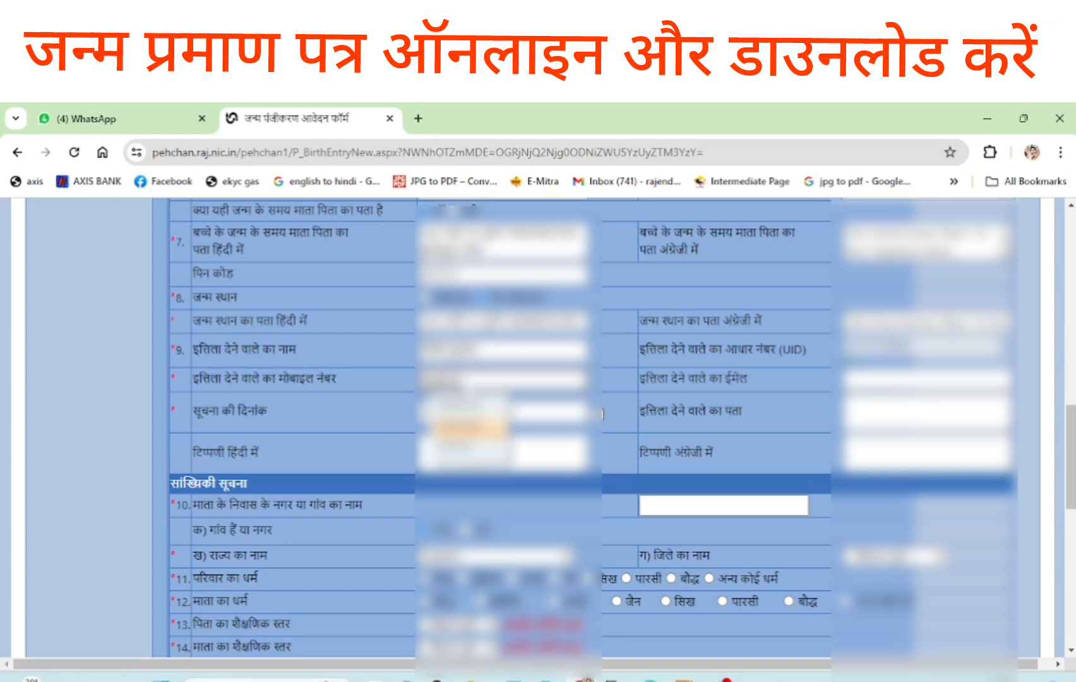
pyautogui.write('999')
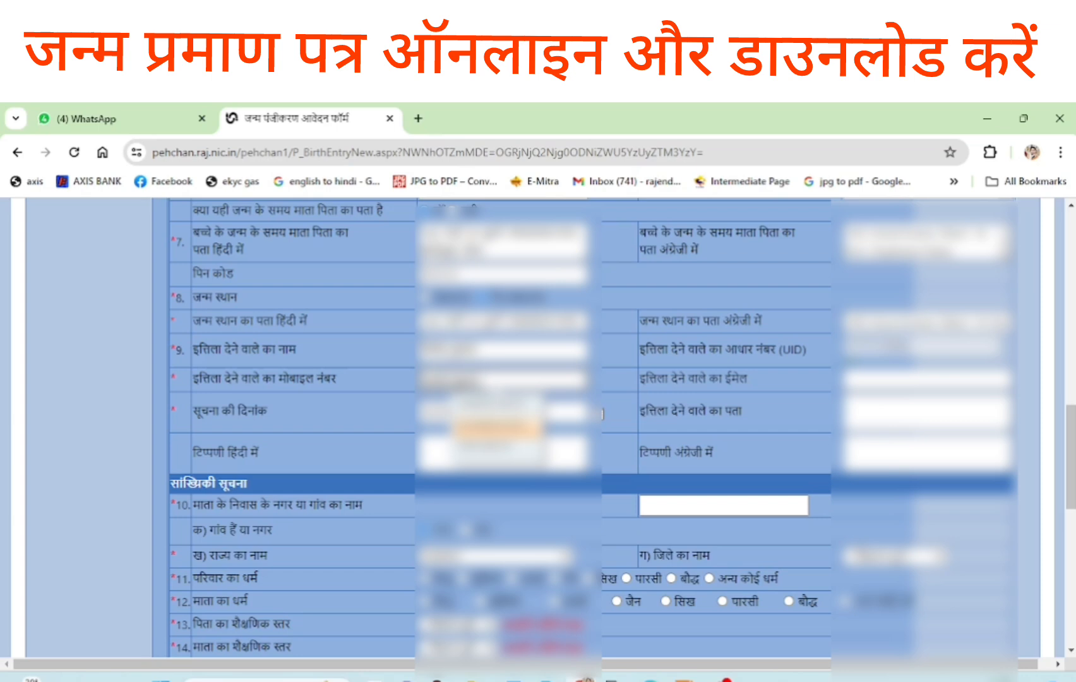
pyautogui.press('Return')
pyautogui.click(738, 420)
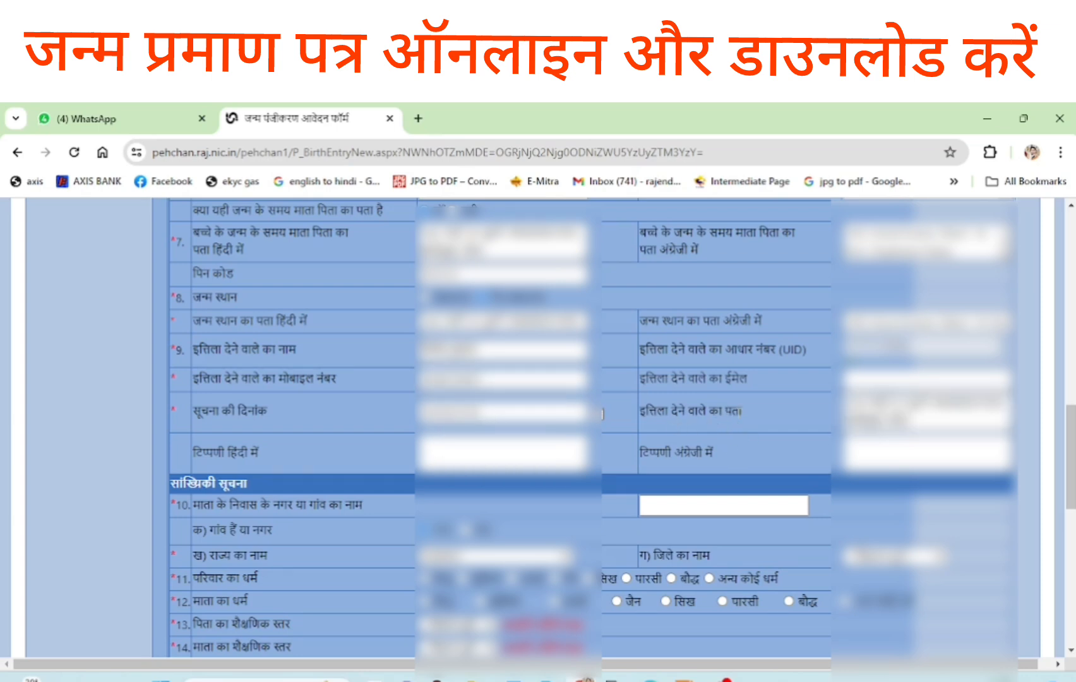
# Paste the mother's town or village name, pick her district, and choose the father's education.
pyautogui.click(660, 508)
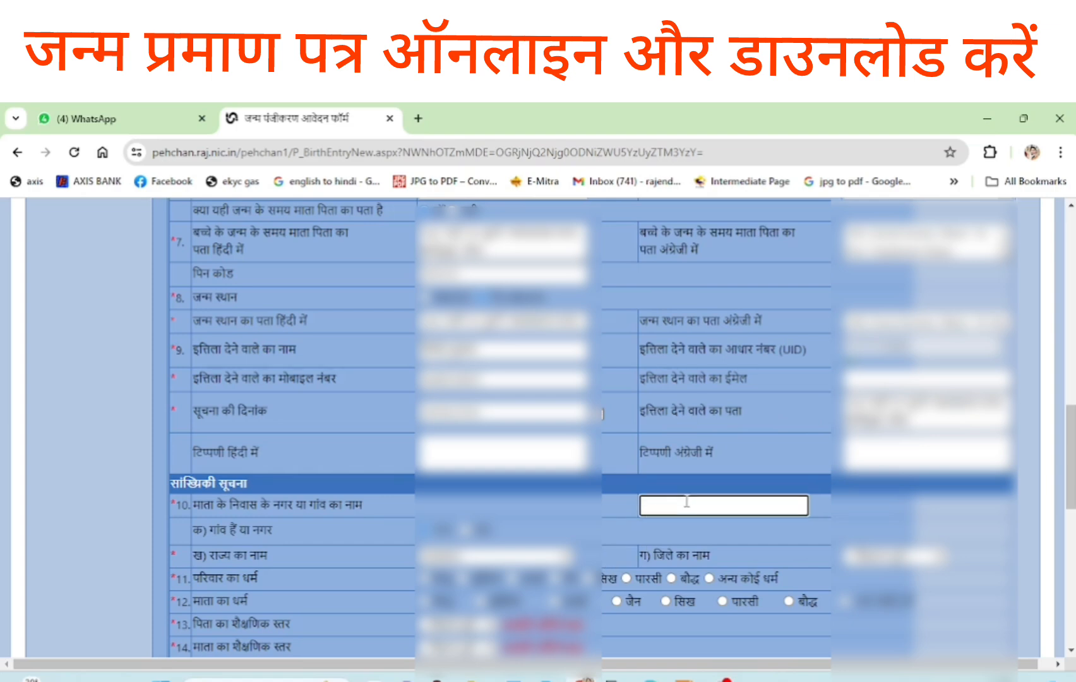
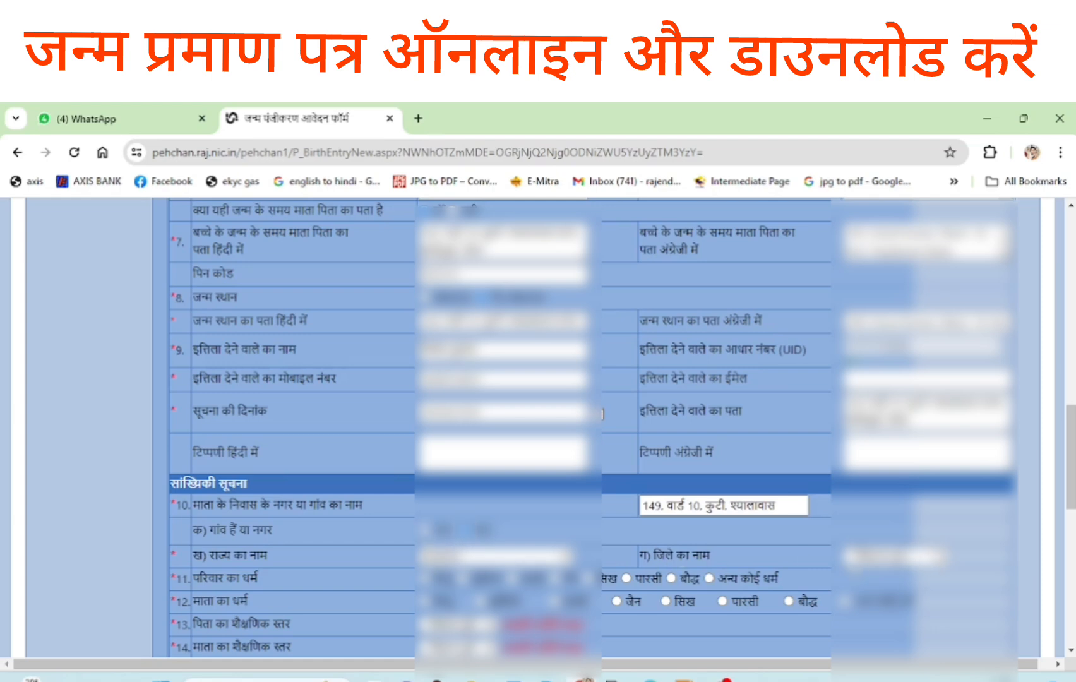
pyautogui.click(929, 553)
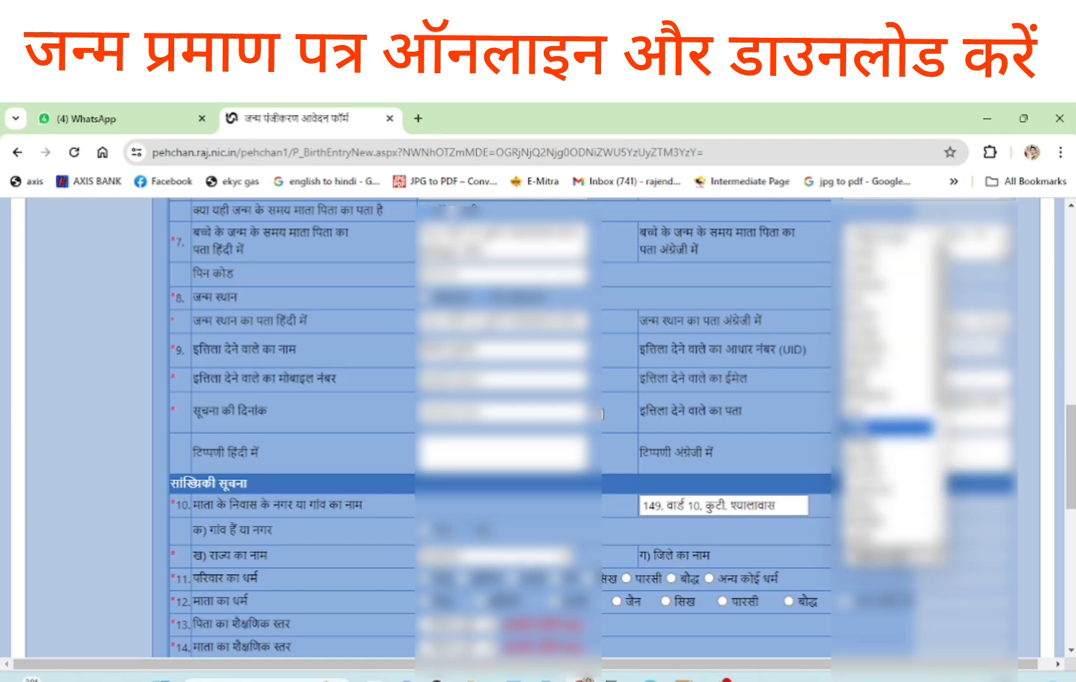
pyautogui.click(891, 428)
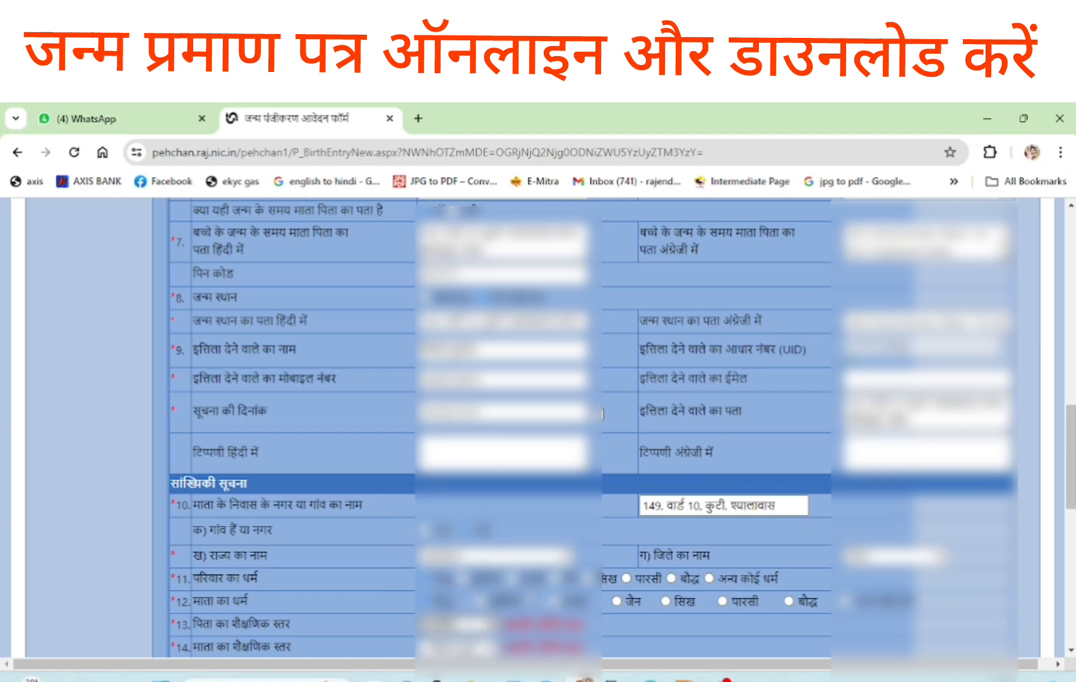
pyautogui.click(458, 340)
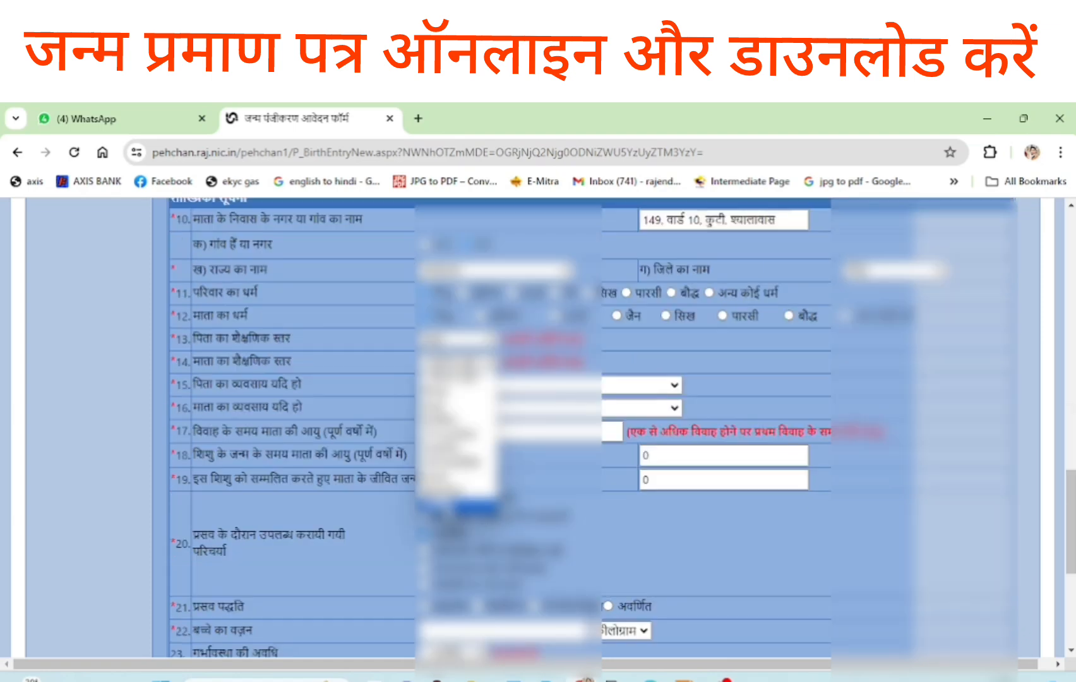
# Set both parents' education, father's occupation to farmers and fishermen, mother's to अकर्मकार.
pyautogui.click(452, 510)
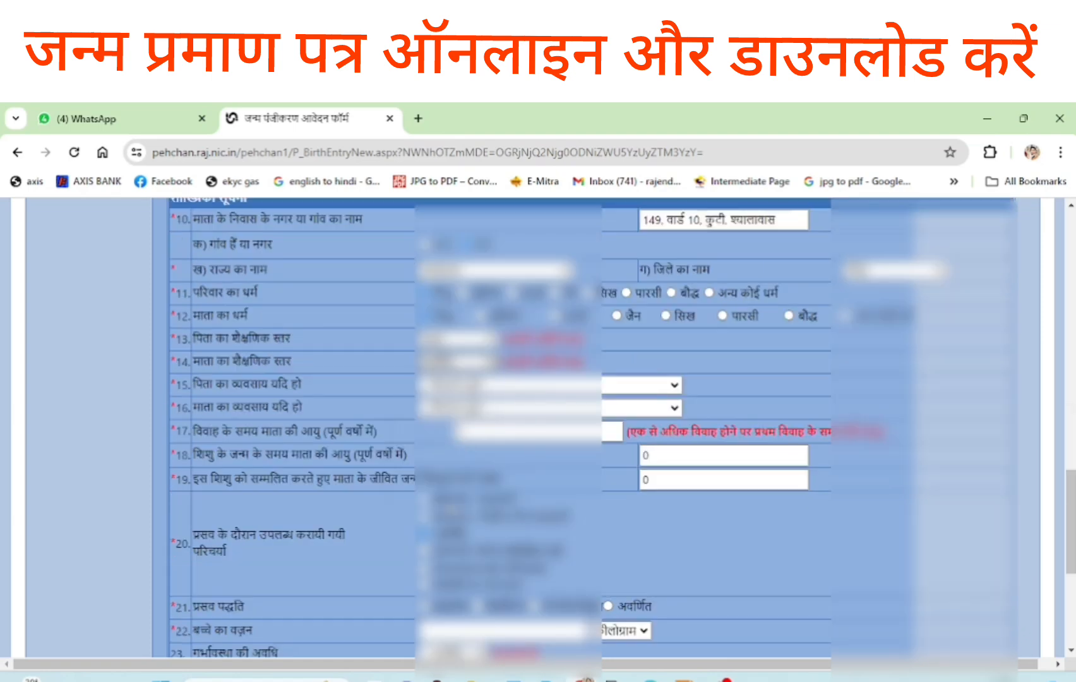
pyautogui.click(448, 368)
pyautogui.click(450, 386)
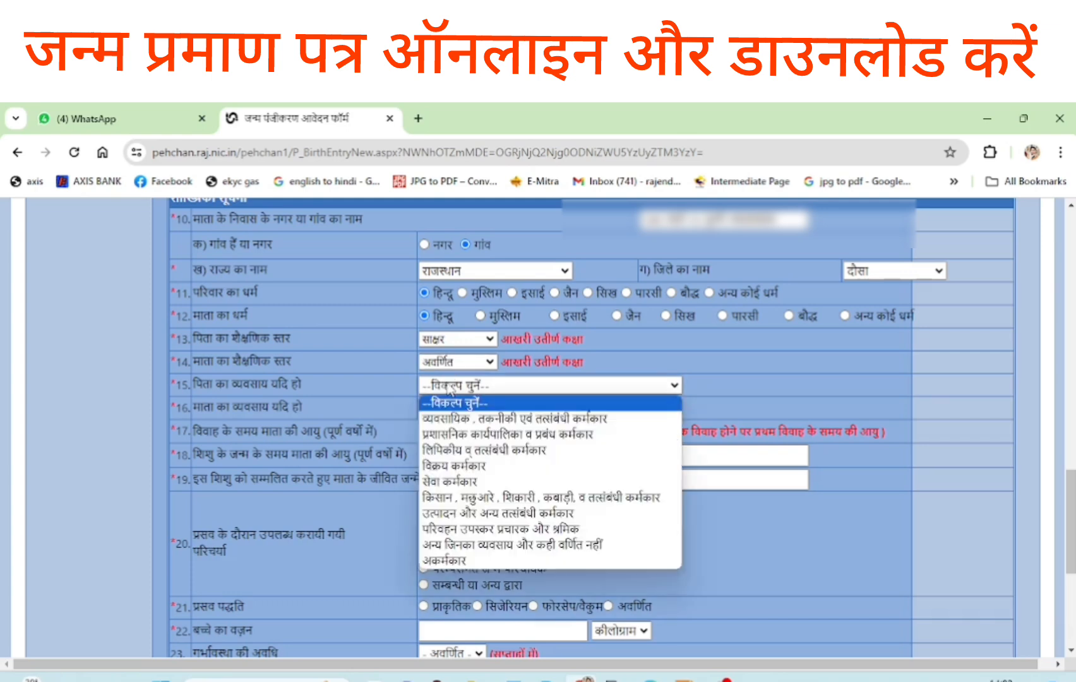
pyautogui.click(482, 499)
pyautogui.click(488, 410)
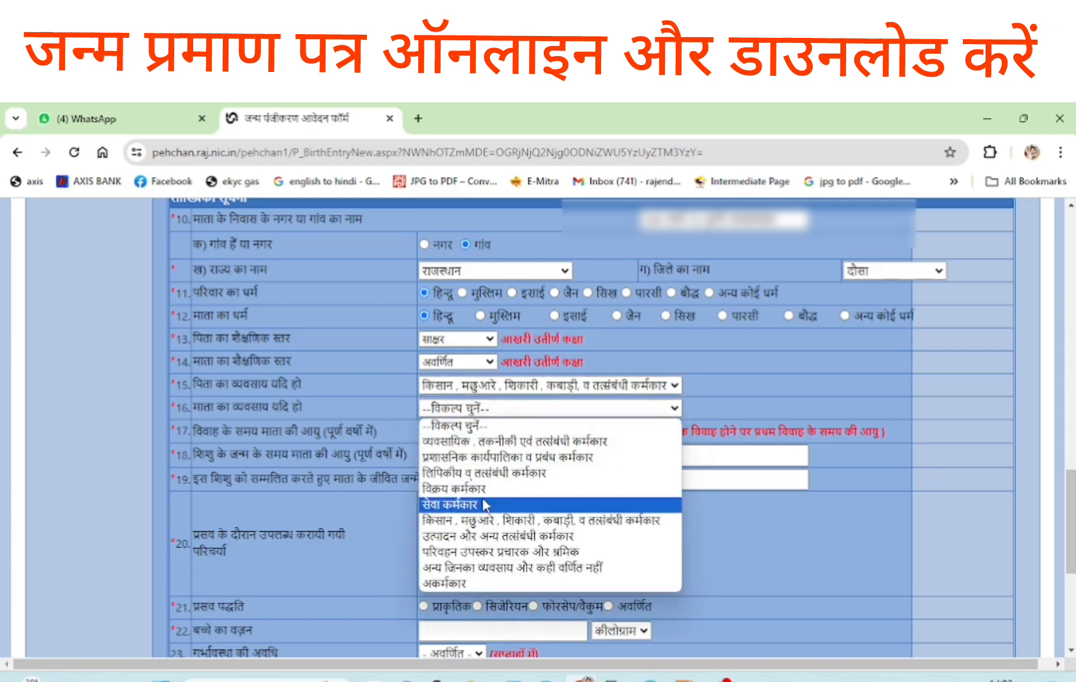
pyautogui.click(444, 583)
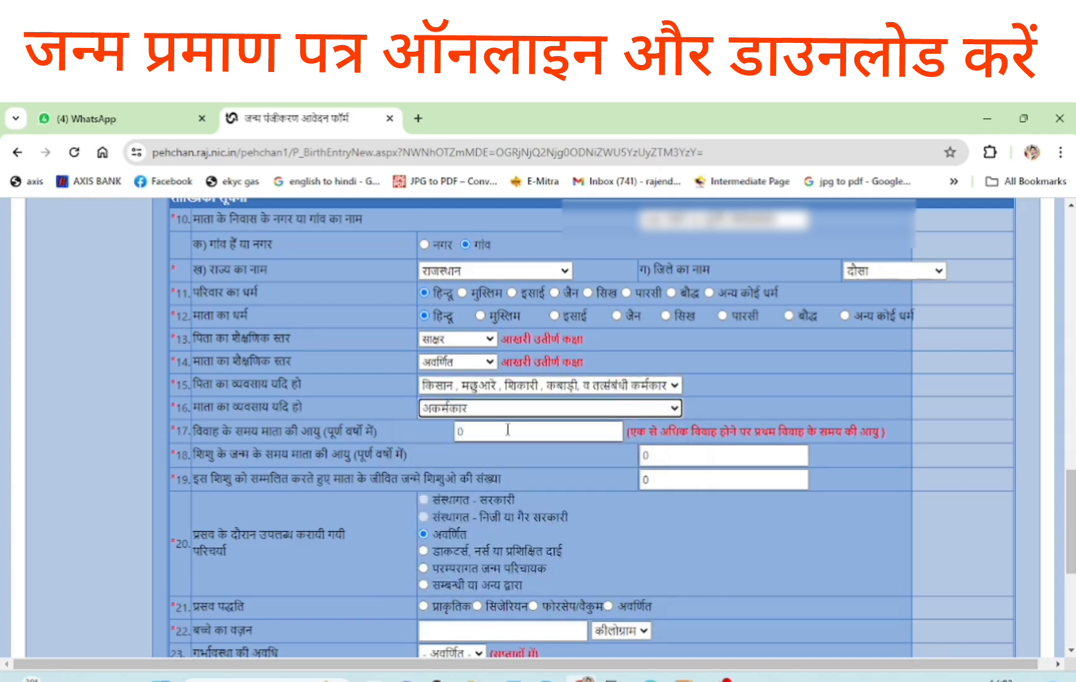
# Set the mother's age at marriage to 24 and her age at this birth to 26.
pyautogui.click(540, 431)
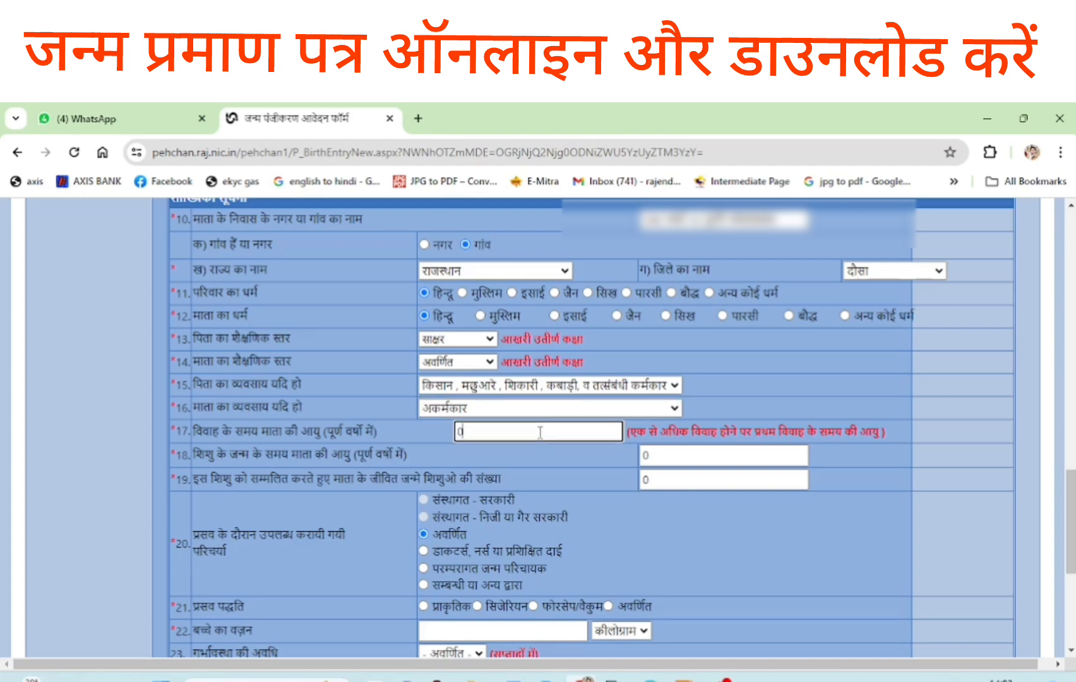
pyautogui.press('BackSpace')
pyautogui.write('24')
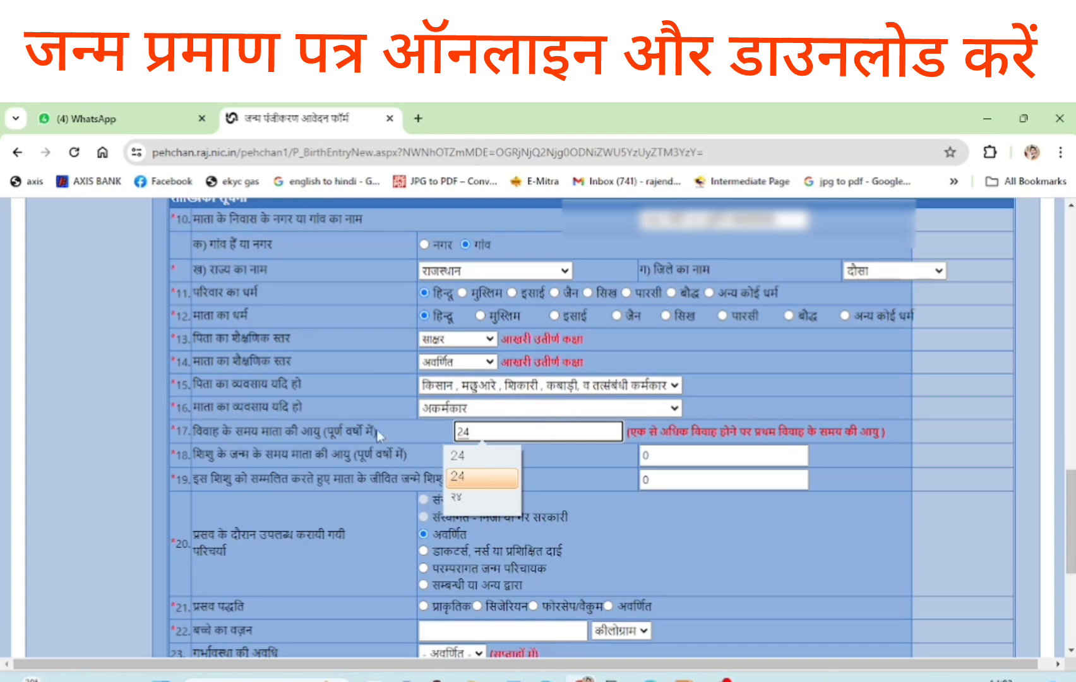
pyautogui.click(460, 464)
pyautogui.click(536, 449)
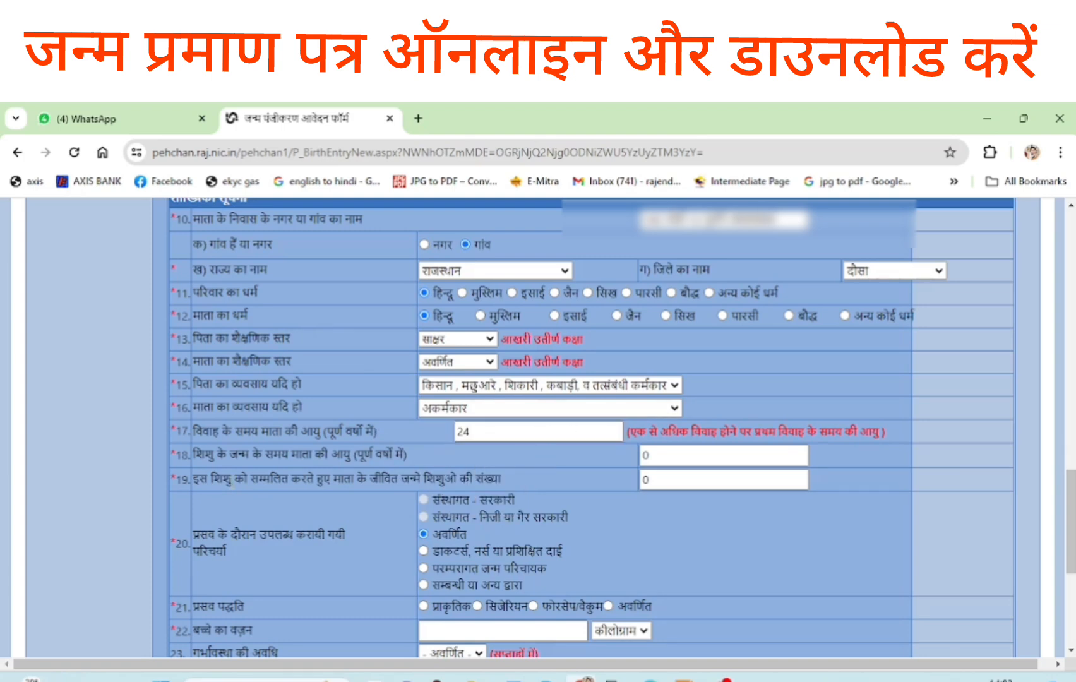
pyautogui.click(665, 459)
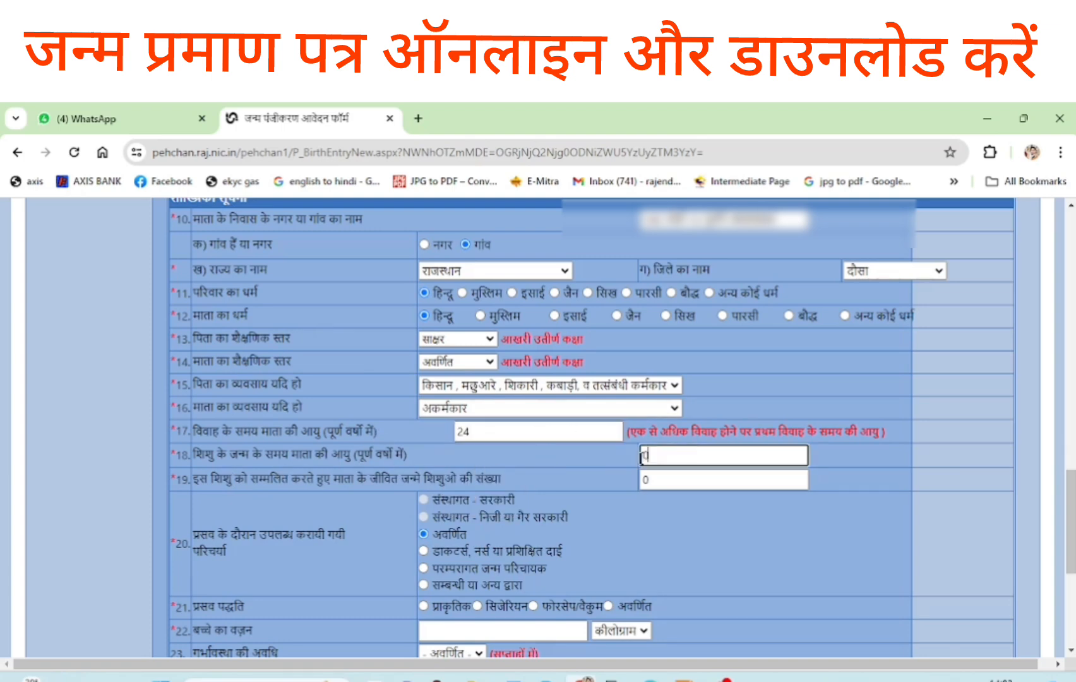
pyautogui.press('BackSpace')
pyautogui.write('26')
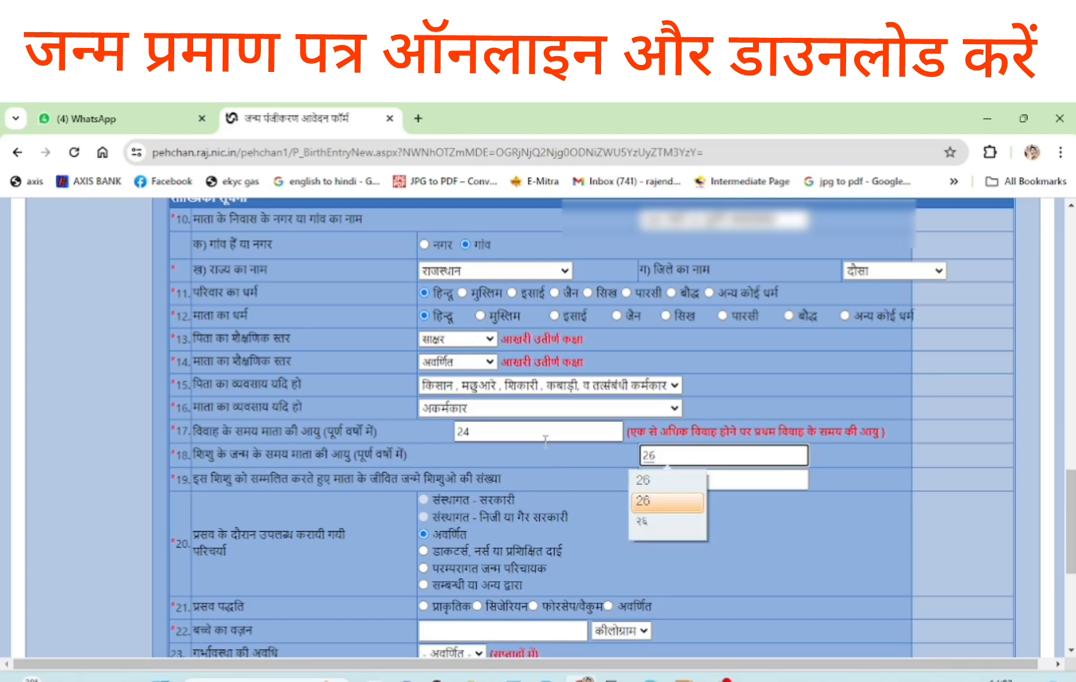
pyautogui.click(638, 479)
pyautogui.click(581, 470)
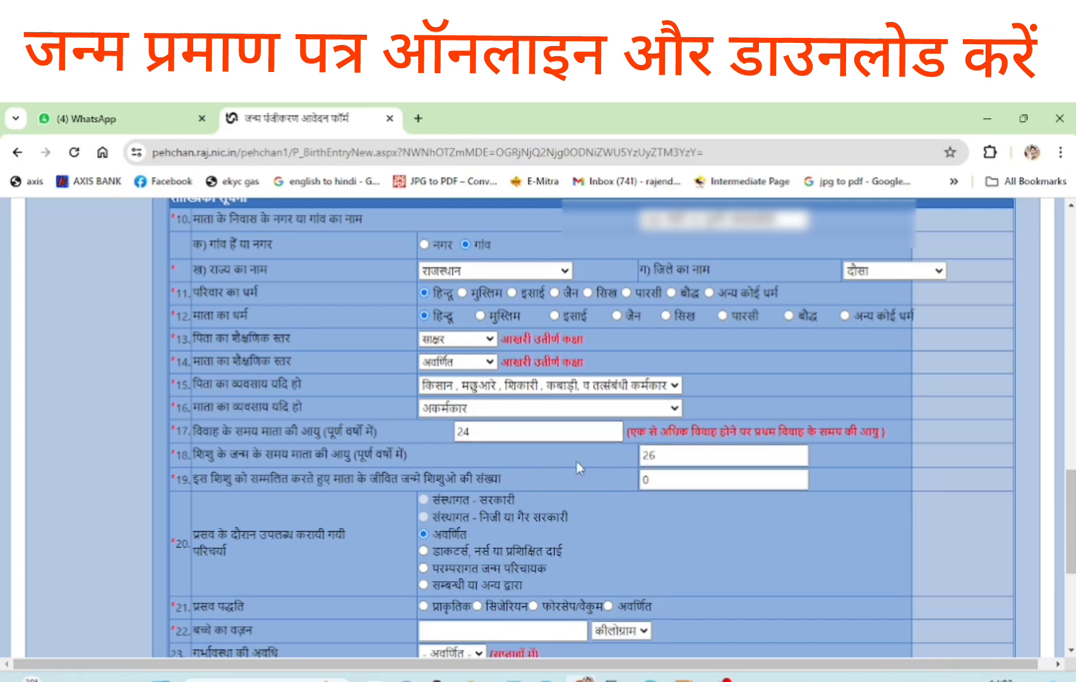
# Clear the default 0 from the living-children count, removing a mistyped 1.
pyautogui.click(671, 477)
pyautogui.moveTo(671, 477); pyautogui.dragTo(586, 485)
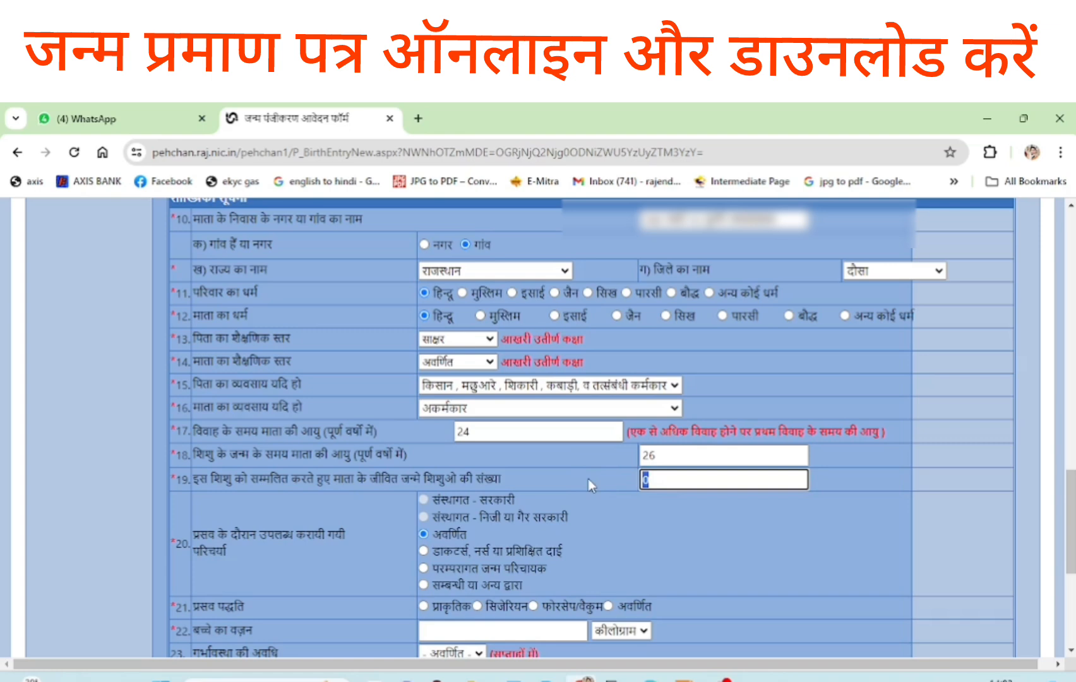
pyautogui.write('1')
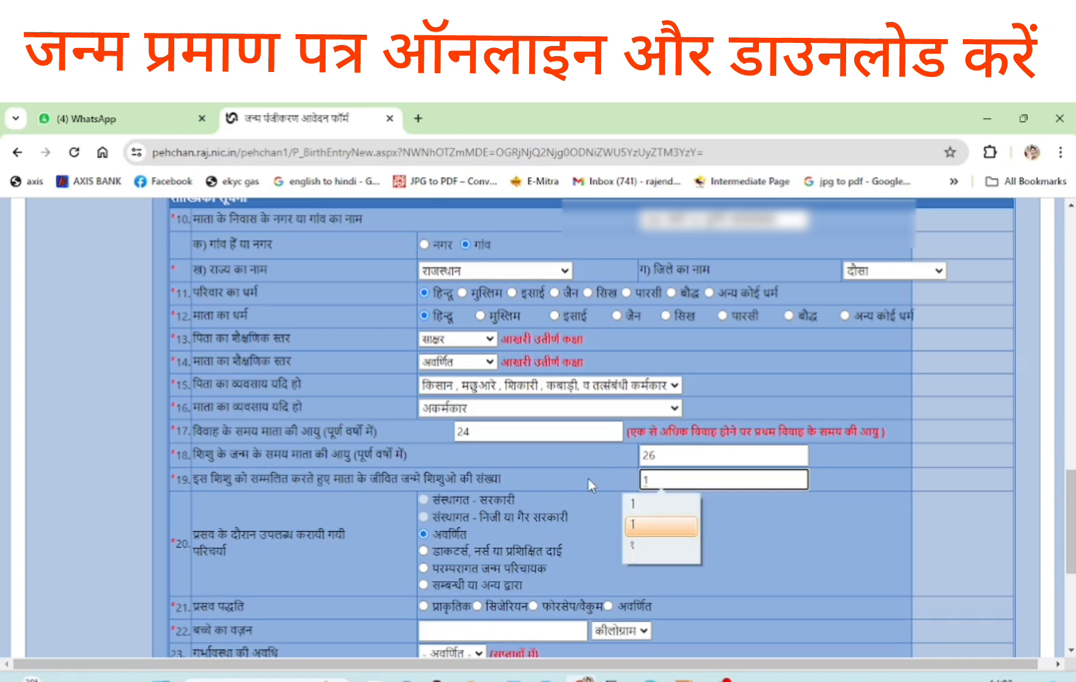
pyautogui.press('BackSpace')
# Enter 2 living children and mark the delivery as natural (प्राकृतिक).
pyautogui.write('2')
pyautogui.click(710, 511)
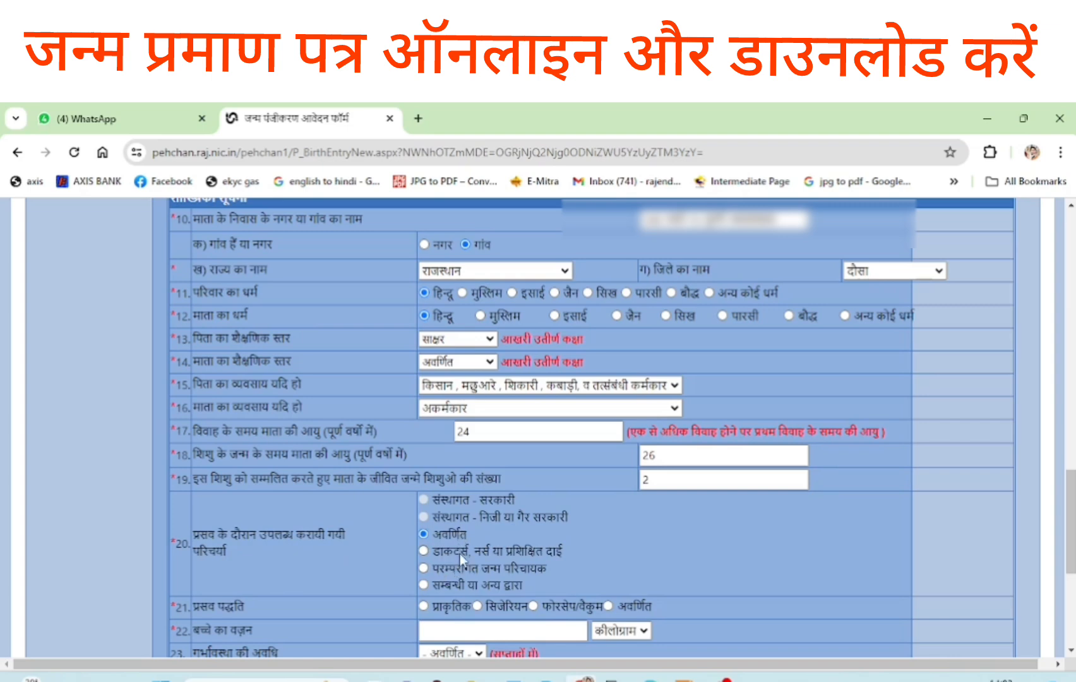
pyautogui.click(424, 606)
# Record the baby's weight as 2.5 kilograms.
pyautogui.click(547, 630)
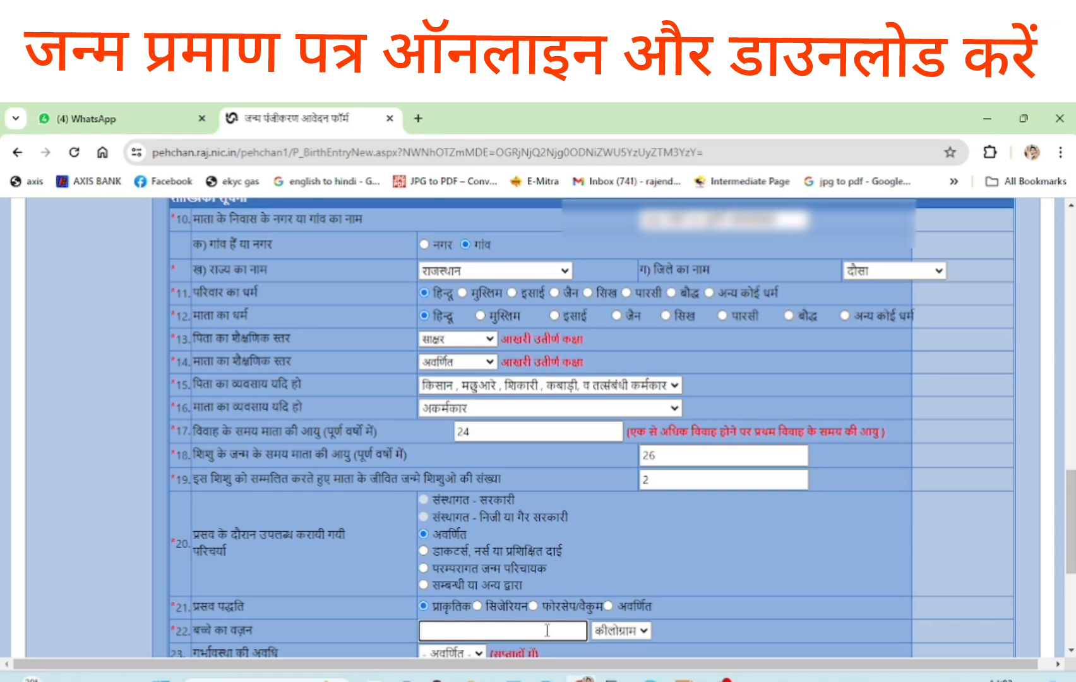
pyautogui.write('2.5')
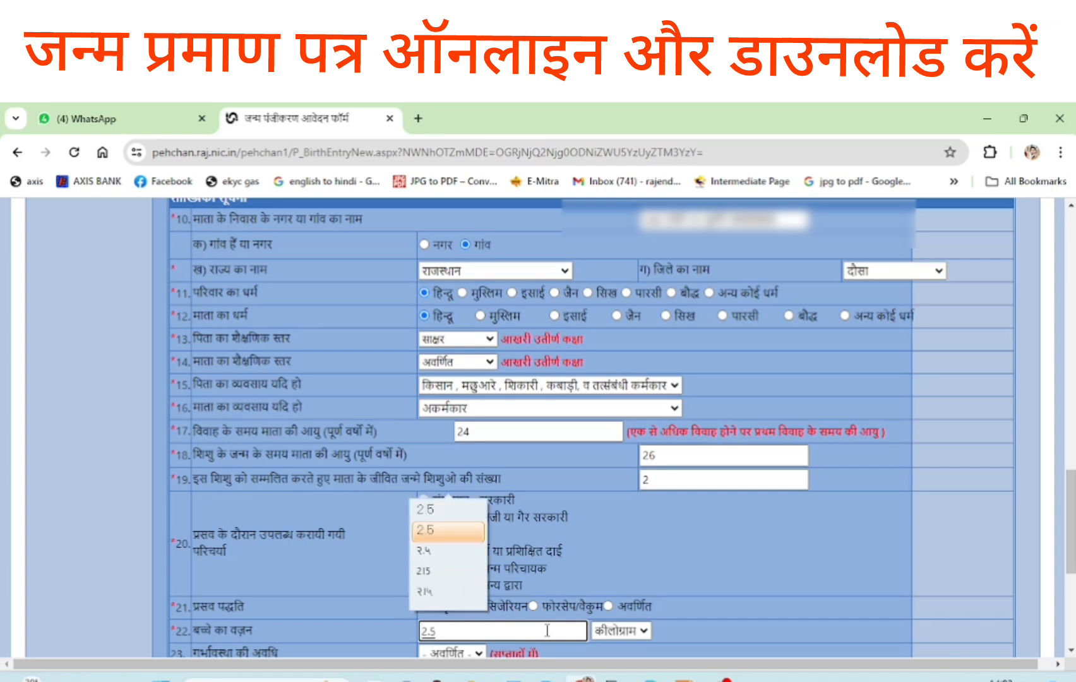
pyautogui.click(481, 516)
pyautogui.click(854, 556)
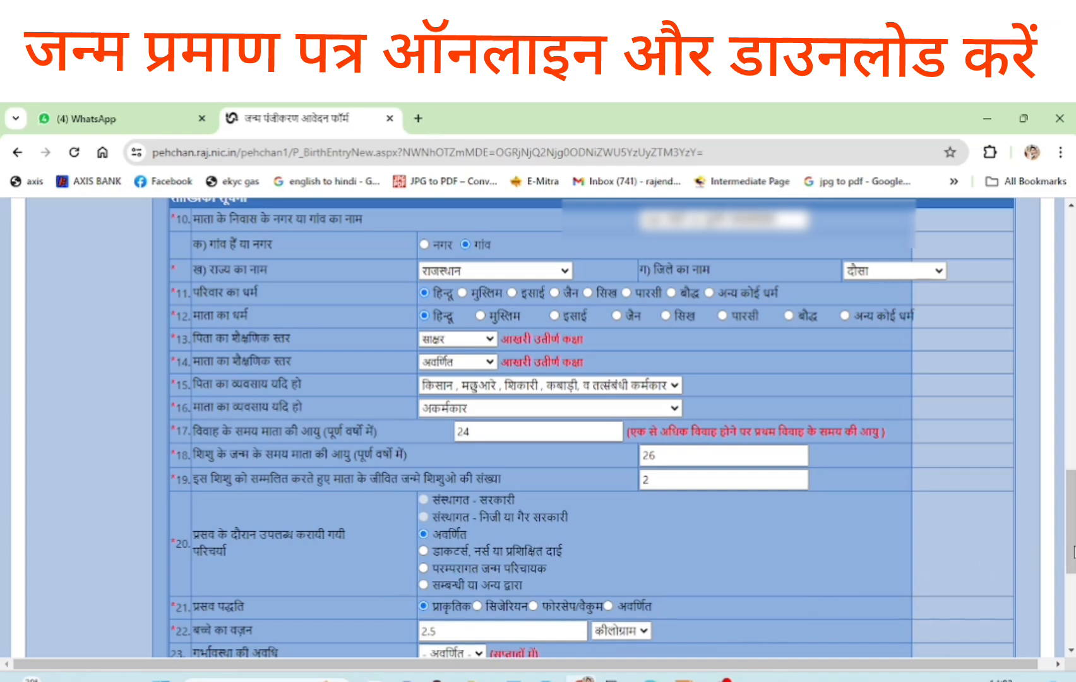
pyautogui.scroll(-1, 1074, 554)
pyautogui.scroll(-2, 466, 456)
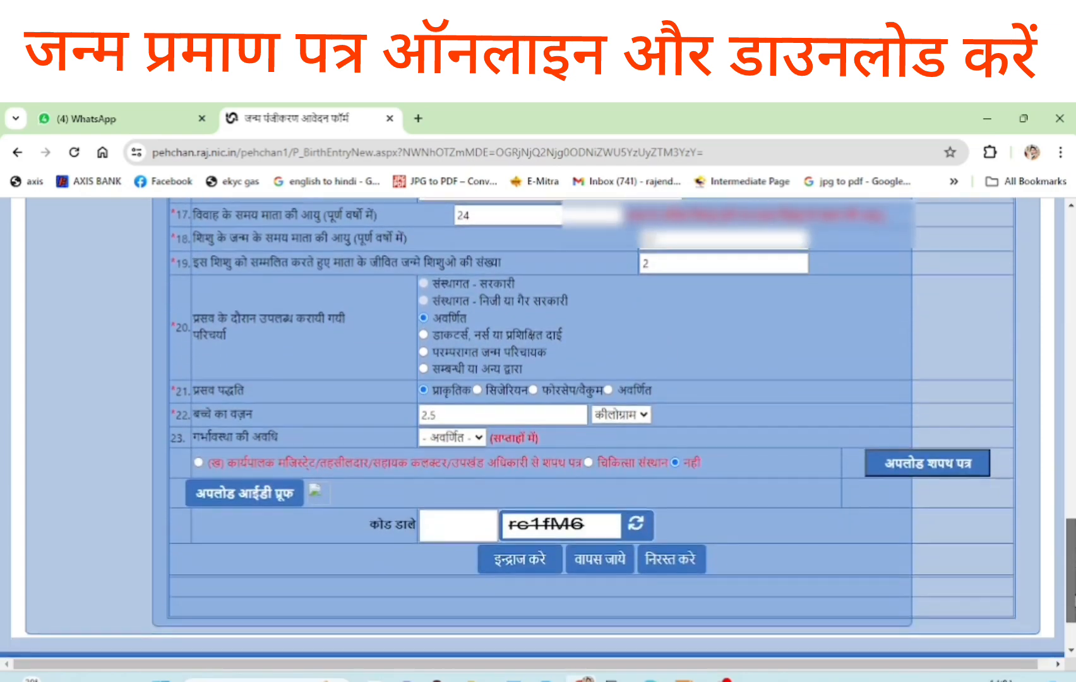
# Select the (ख) executive magistrate affidavit option and set pregnancy duration to 39 सप्ताह.
pyautogui.click(199, 463)
pyautogui.click(448, 439)
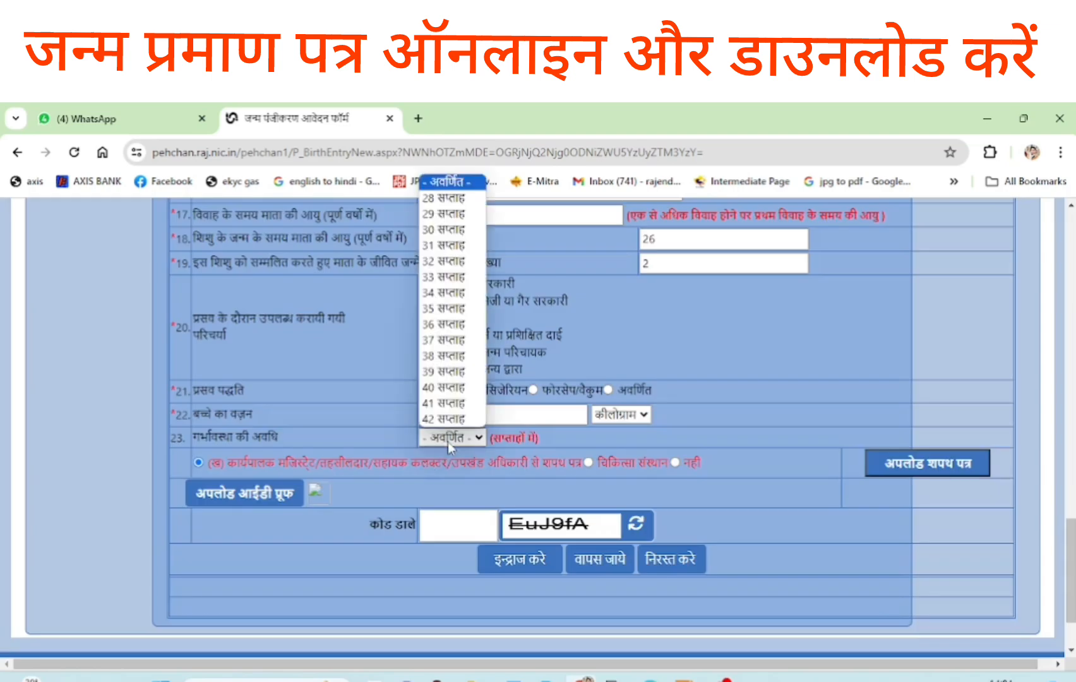
pyautogui.click(449, 376)
# Upload brihD.jpg as the affidavit document and return to the form.
pyautogui.click(808, 452)
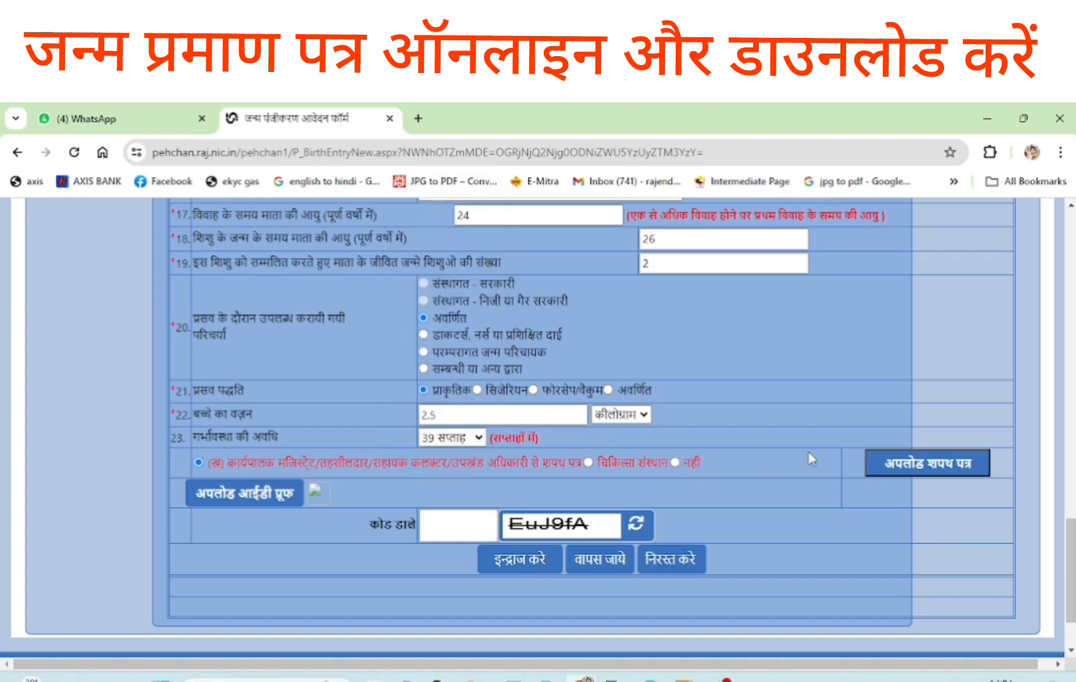
pyautogui.click(901, 470)
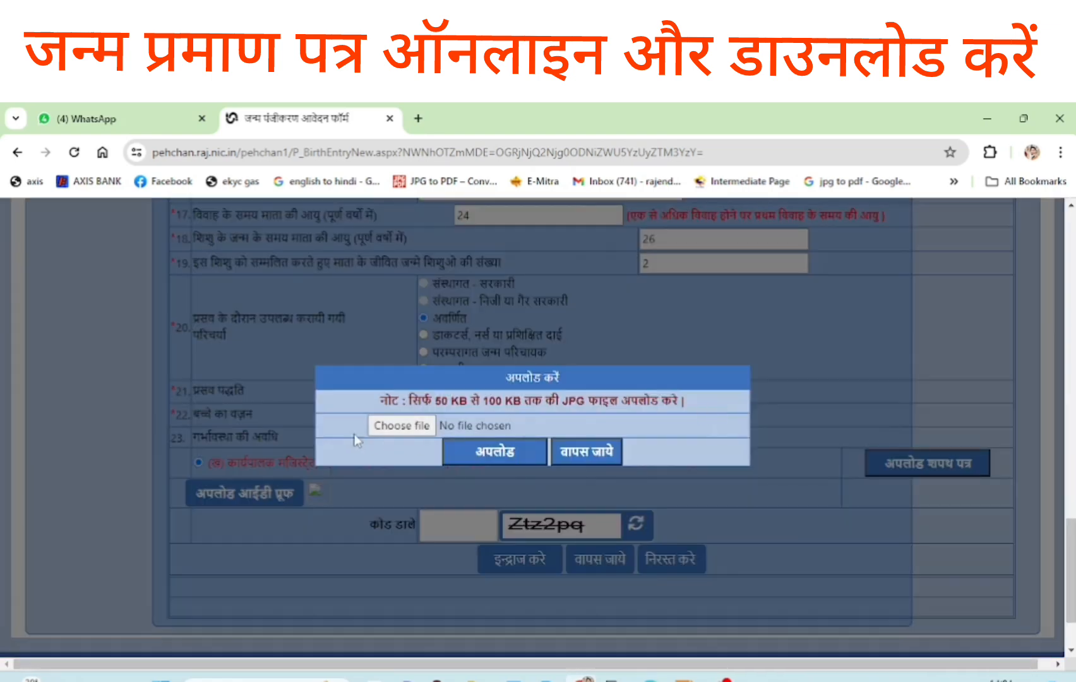
pyautogui.click(408, 427)
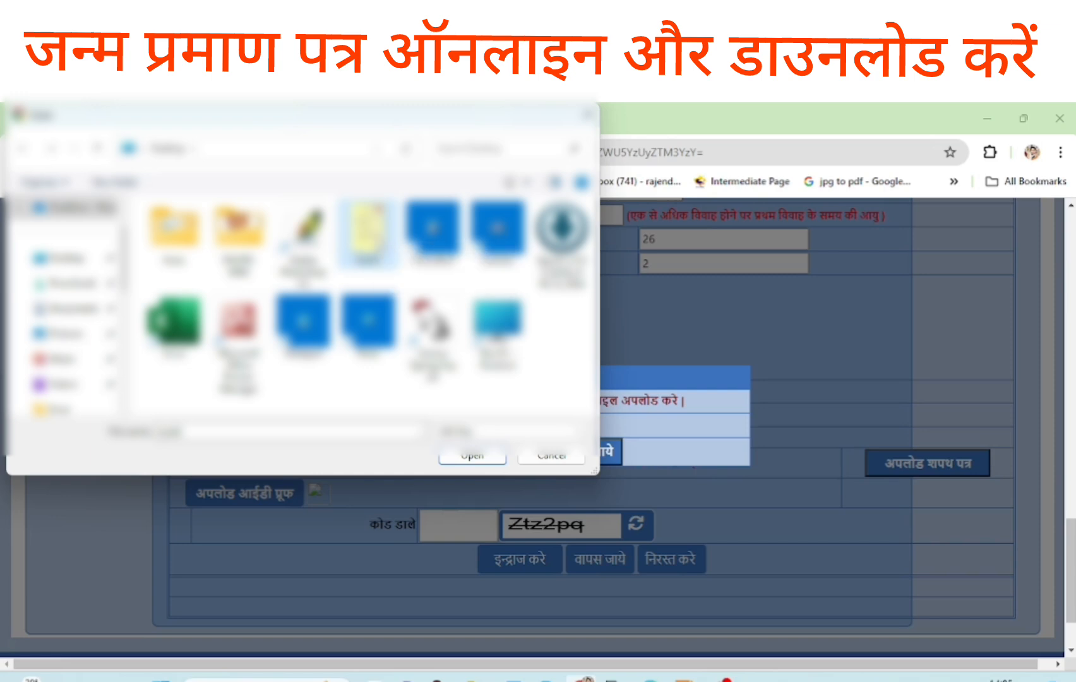
pyautogui.doubleClick(369, 230)
pyautogui.click(499, 454)
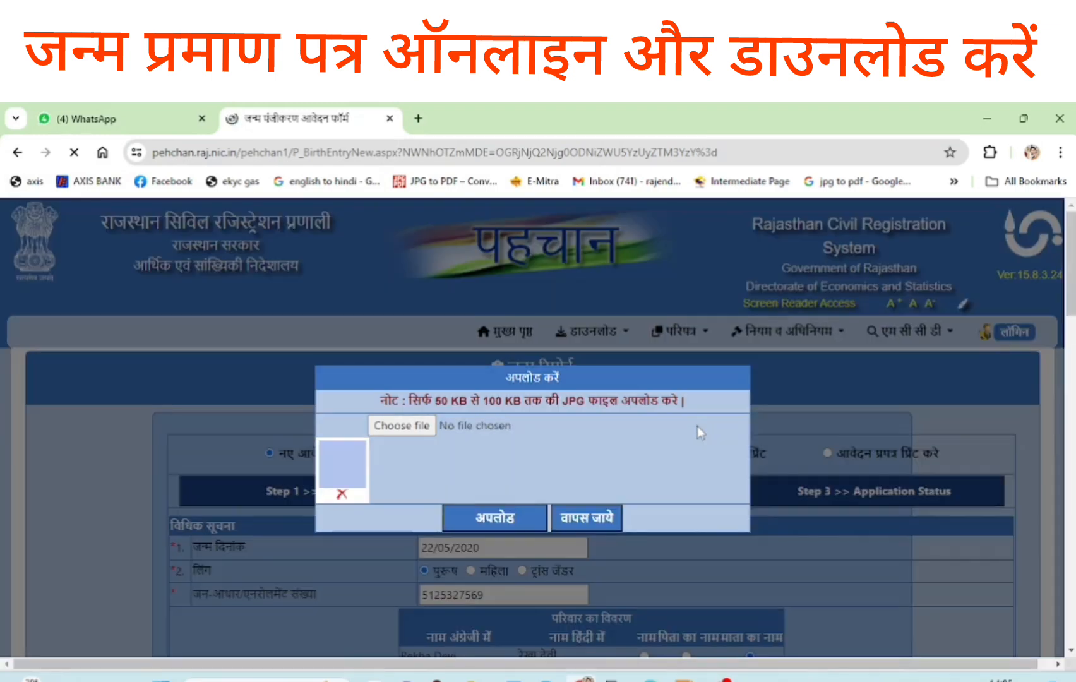
pyautogui.click(586, 519)
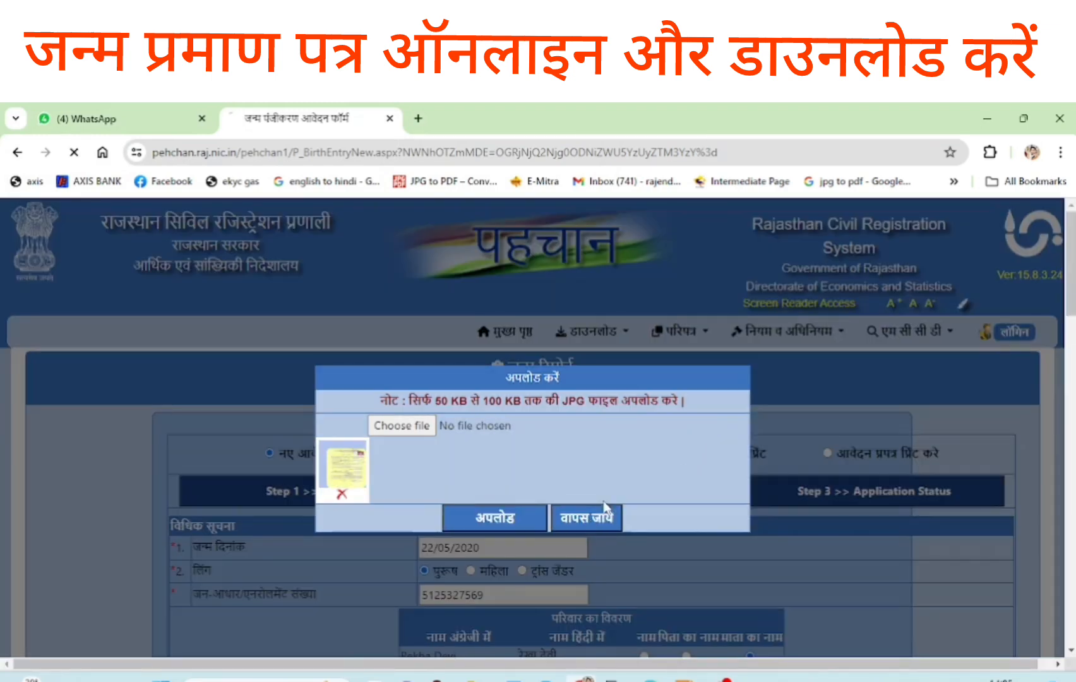
# Upload birth0.jpg as the ID proof and return to the birth report form.
pyautogui.scroll(-13, 666, 520)
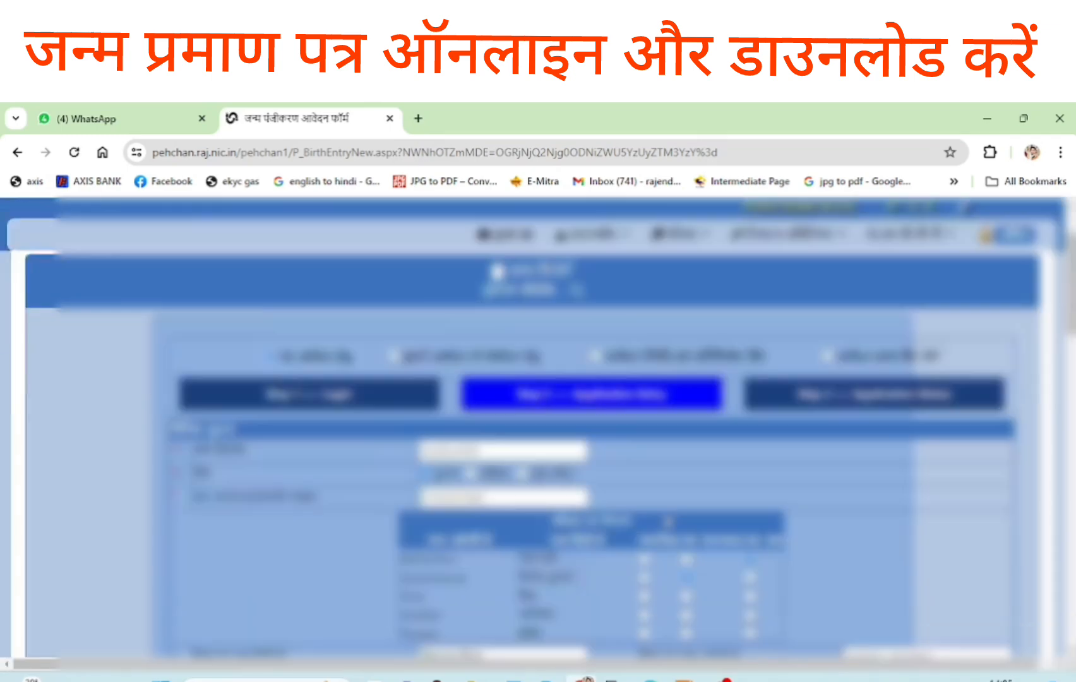
pyautogui.scroll(-6, 862, 428)
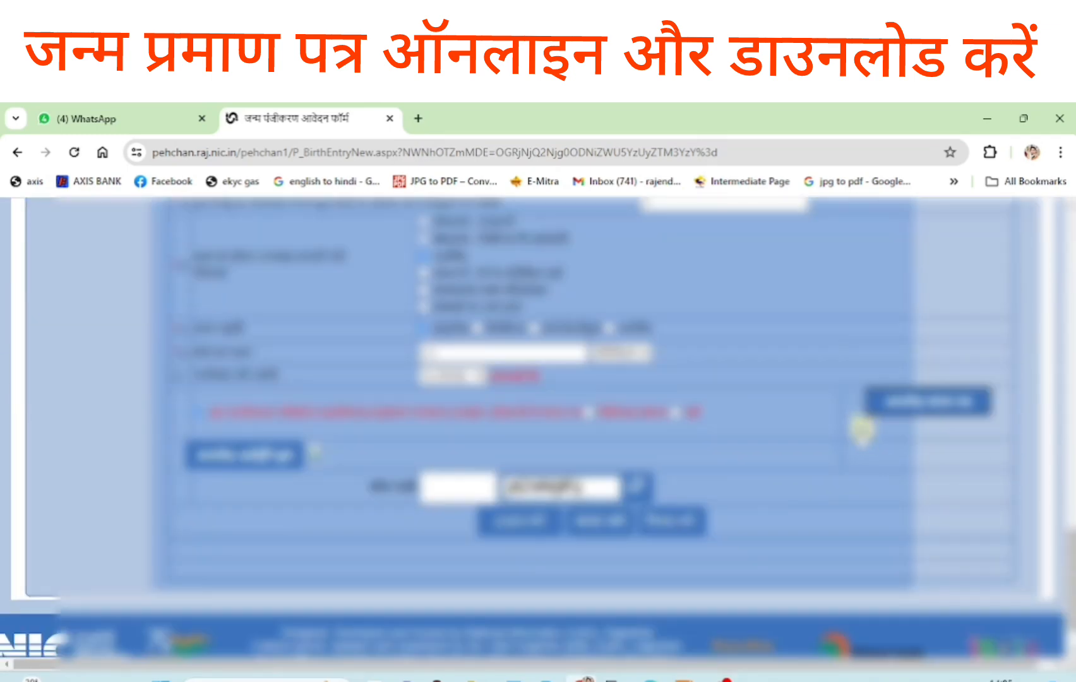
pyautogui.click(229, 463)
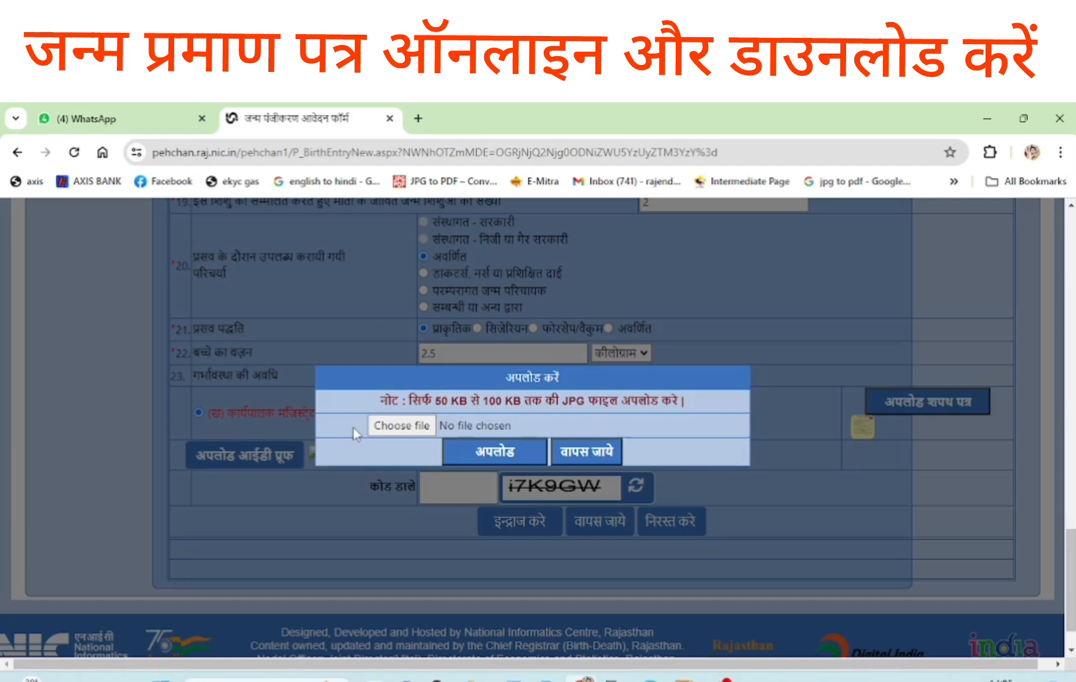
pyautogui.click(431, 430)
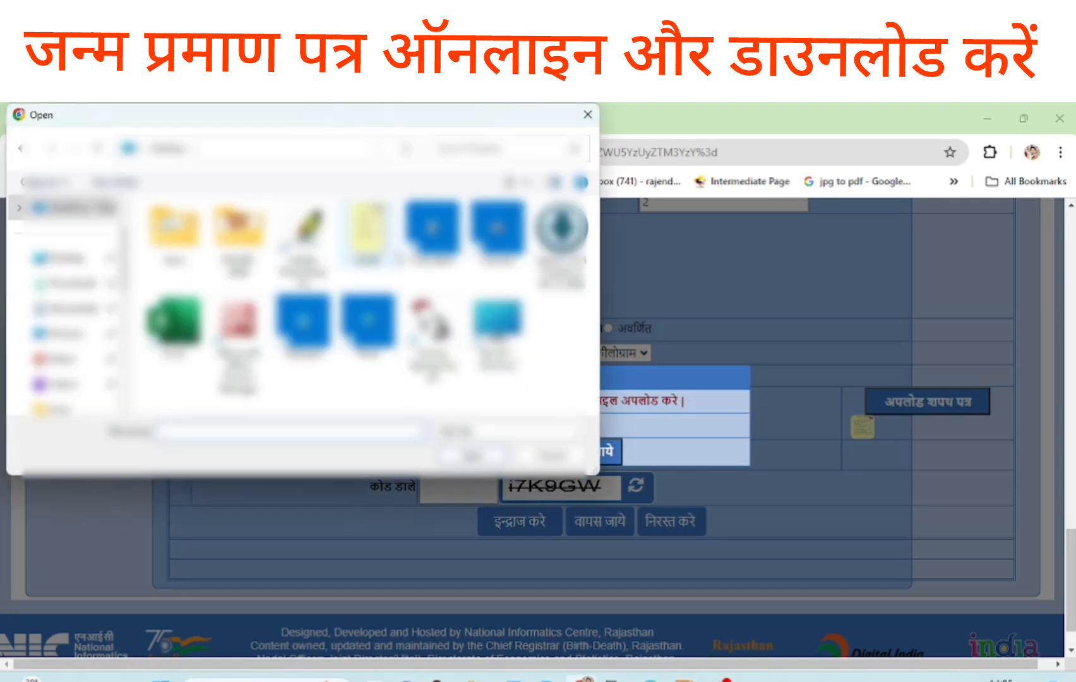
pyautogui.doubleClick(382, 251)
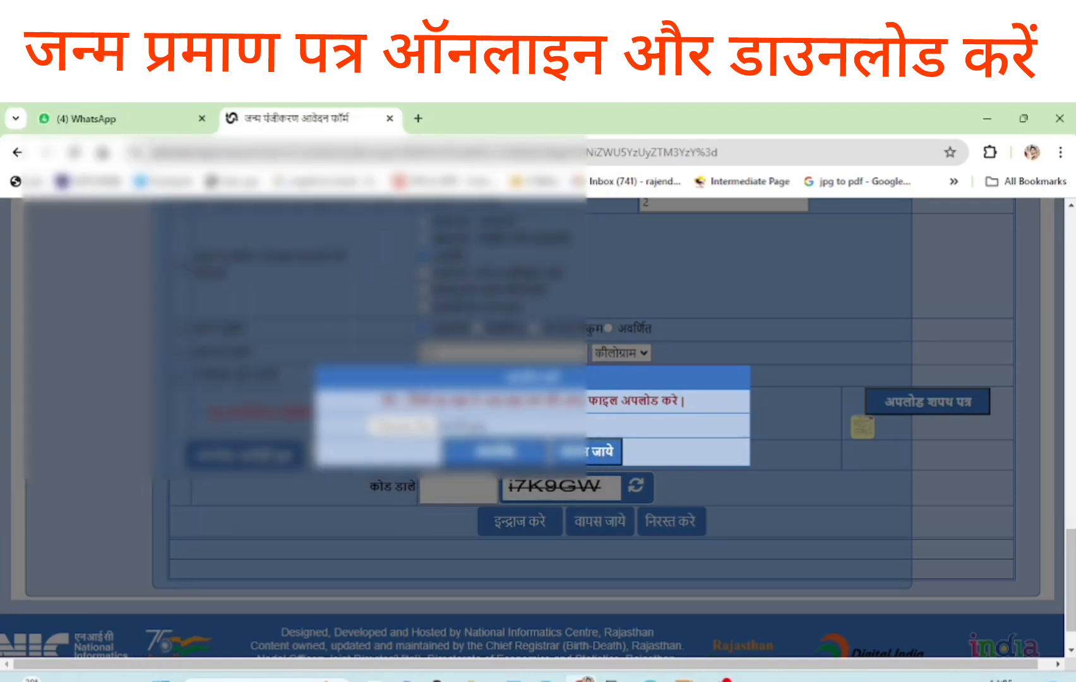
pyautogui.click(487, 451)
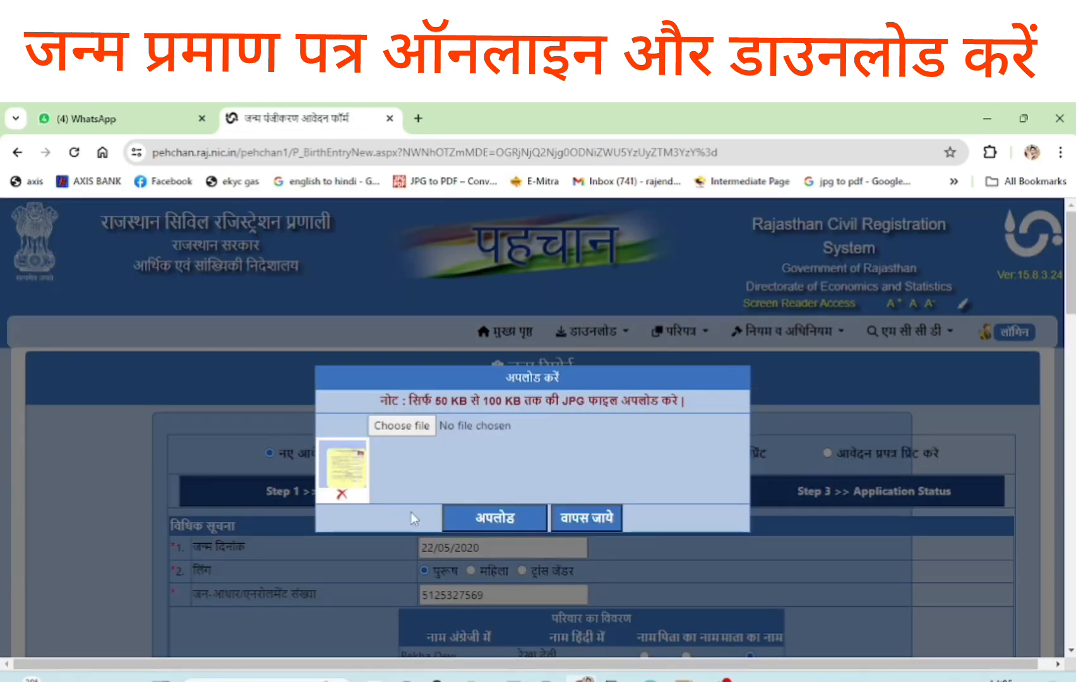
pyautogui.click(615, 522)
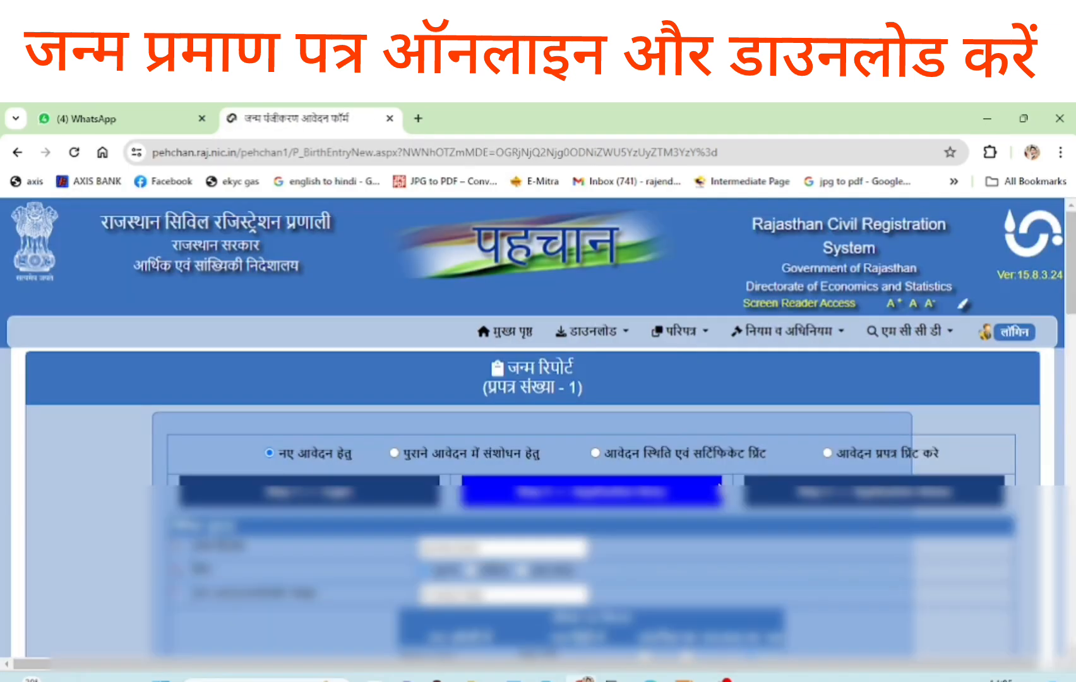
# Dismiss the submission alert to reach Step 3 Application Status with its reference number.
pyautogui.scroll(-8, 718, 490)
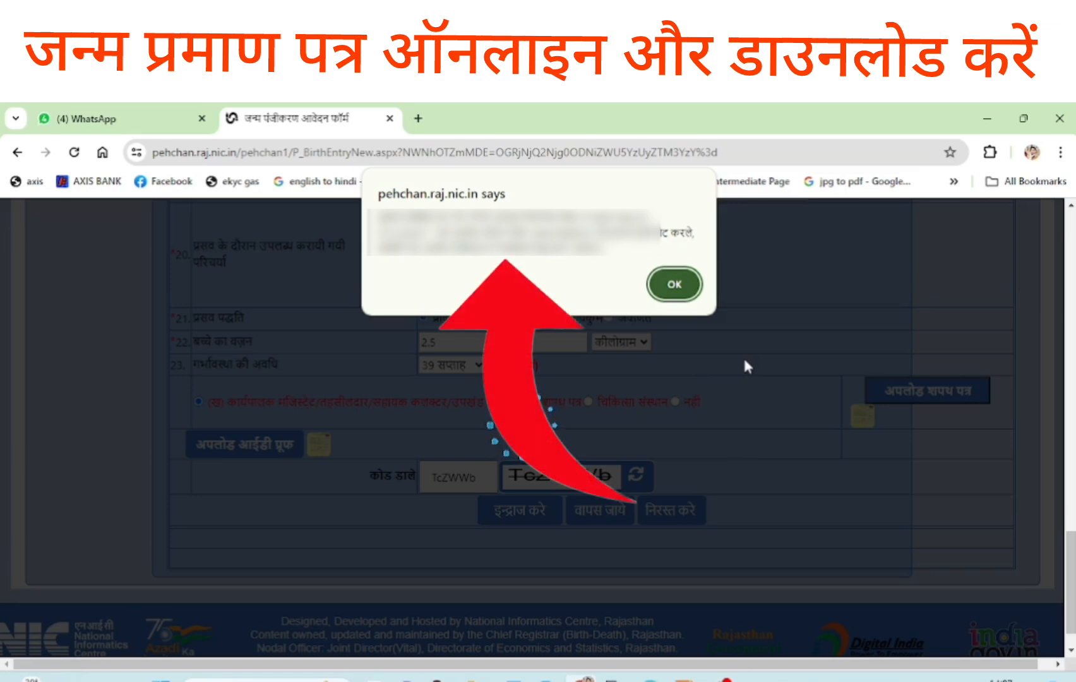
pyautogui.click(674, 285)
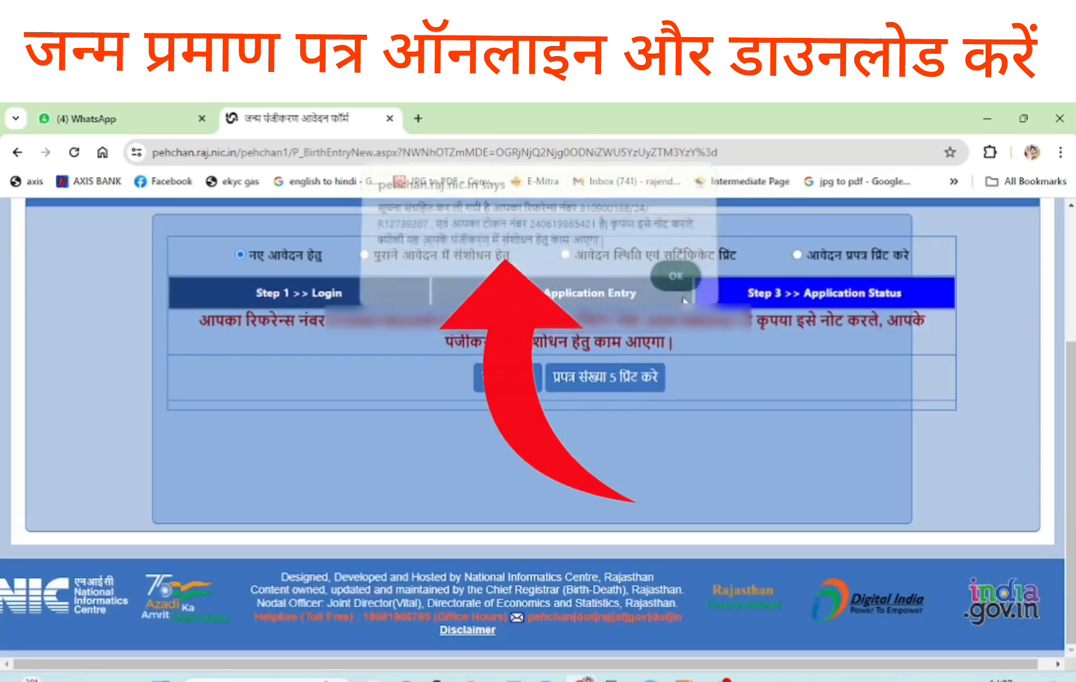
# Open the printable प्रपत्र संख्या 5 application as a PDF and review both pages.
pyautogui.click(642, 386)
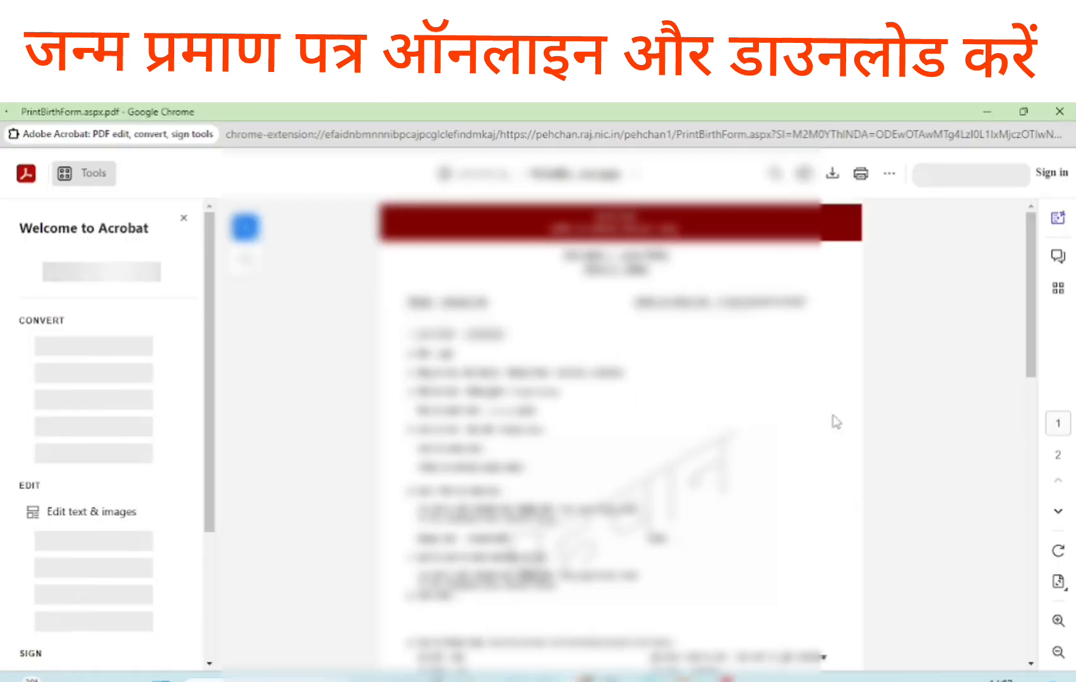
pyautogui.scroll(-10, 732, 319)
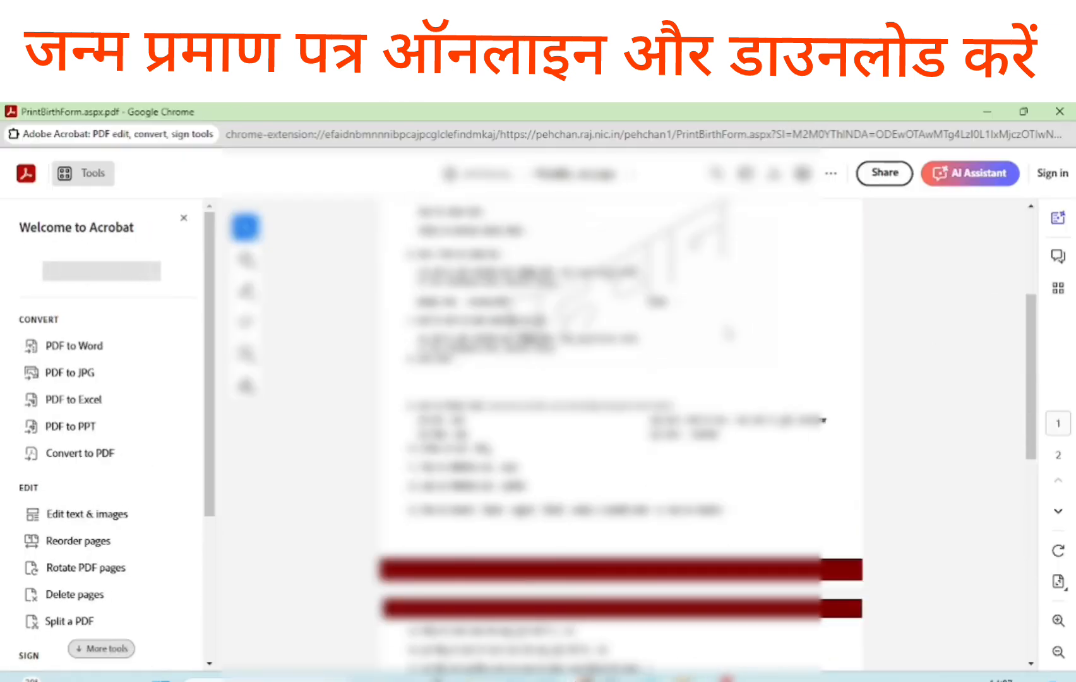
pyautogui.scroll(10, 724, 390)
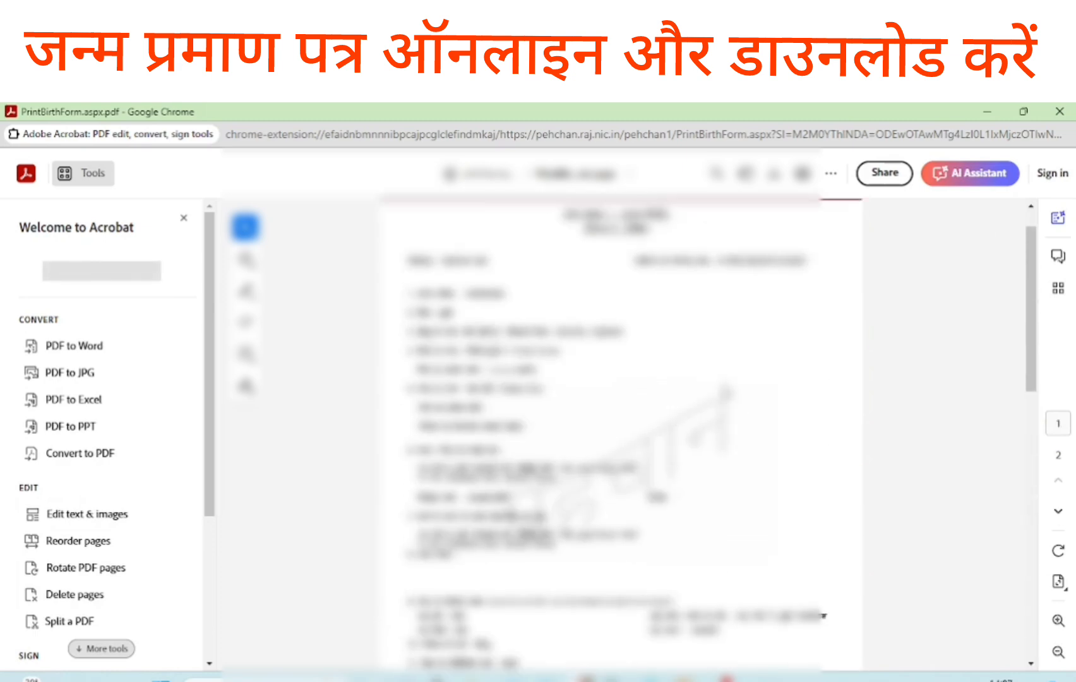
# Print the Form 5 application from Acrobat at 100% scale.
pyautogui.click(802, 173)
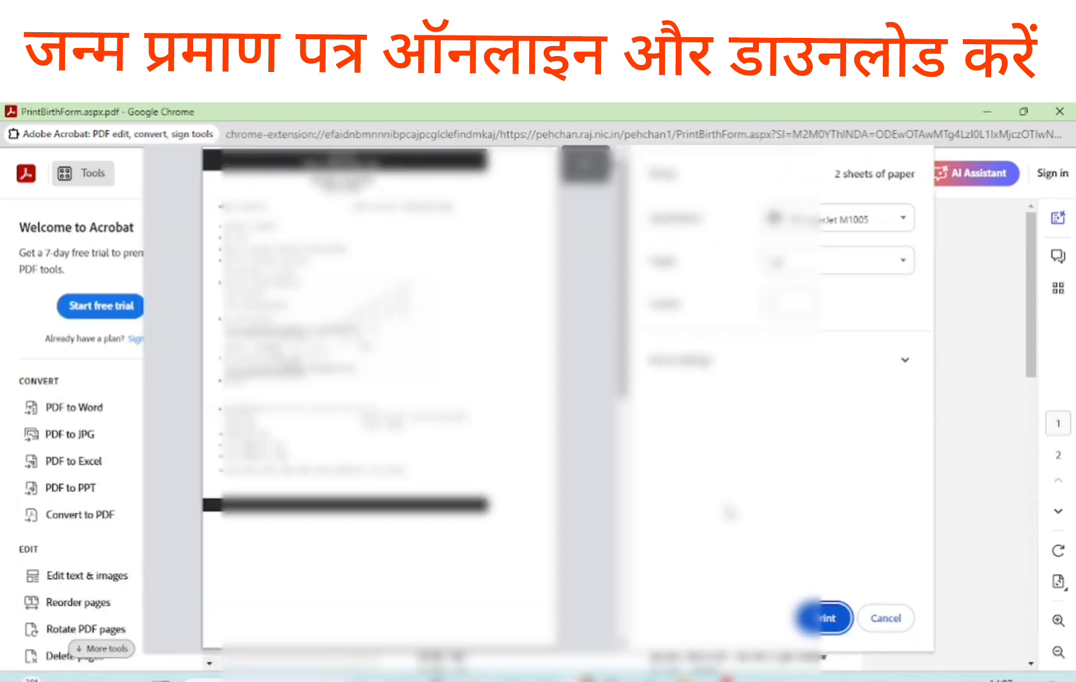
pyautogui.click(726, 360)
pyautogui.scroll(-2, 802, 493)
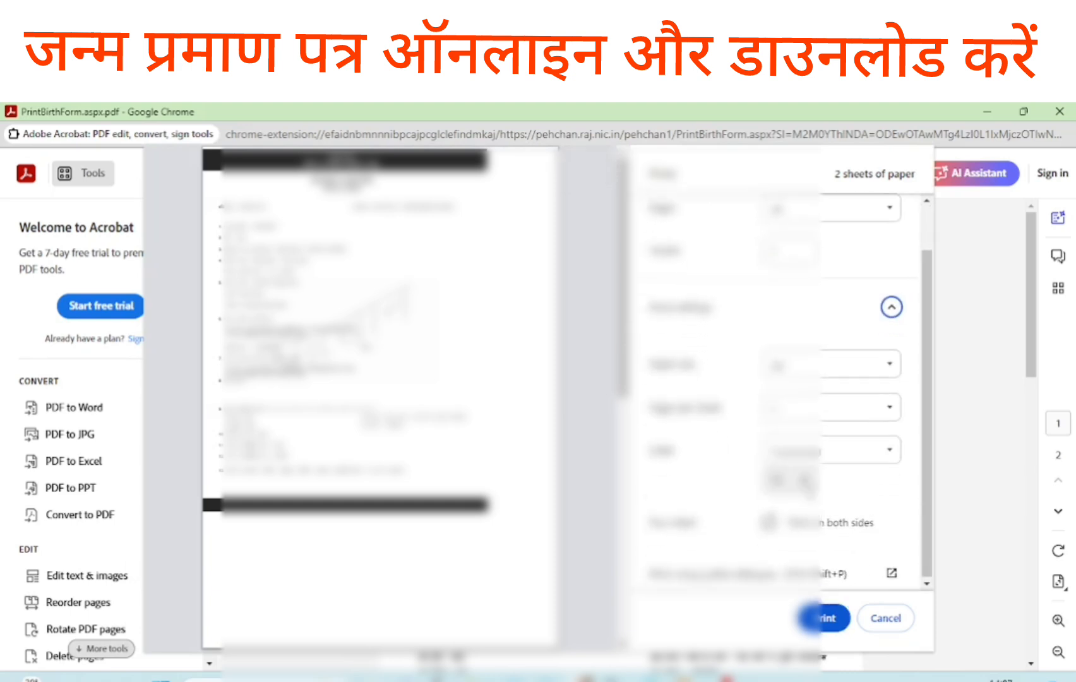
pyautogui.write('100')
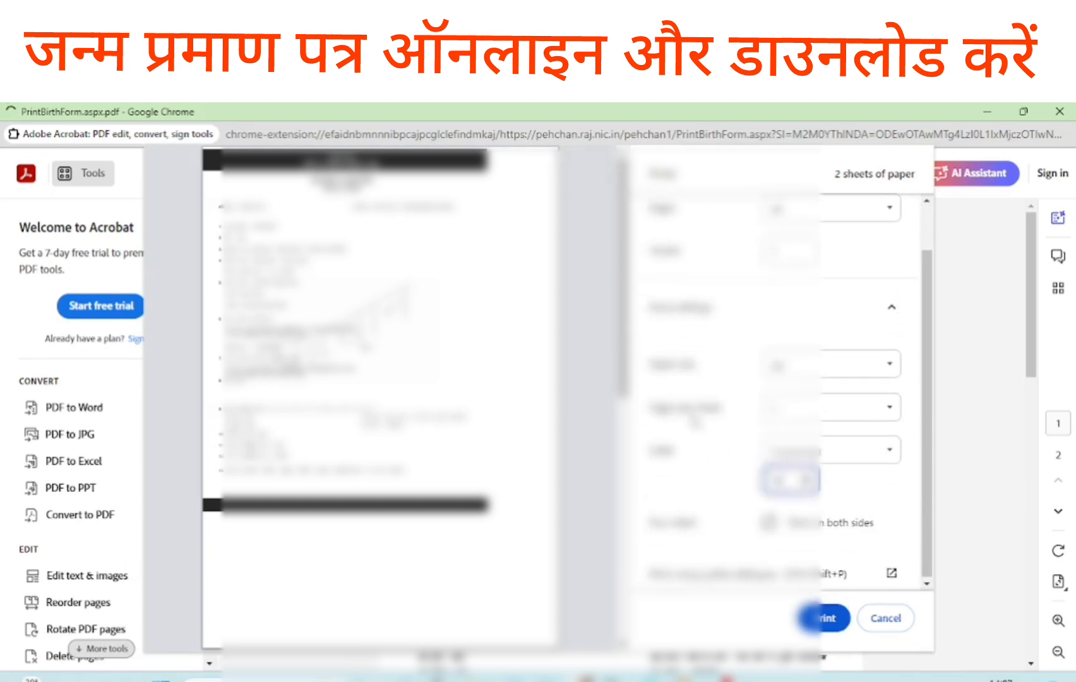
pyautogui.scroll(-6, 298, 450)
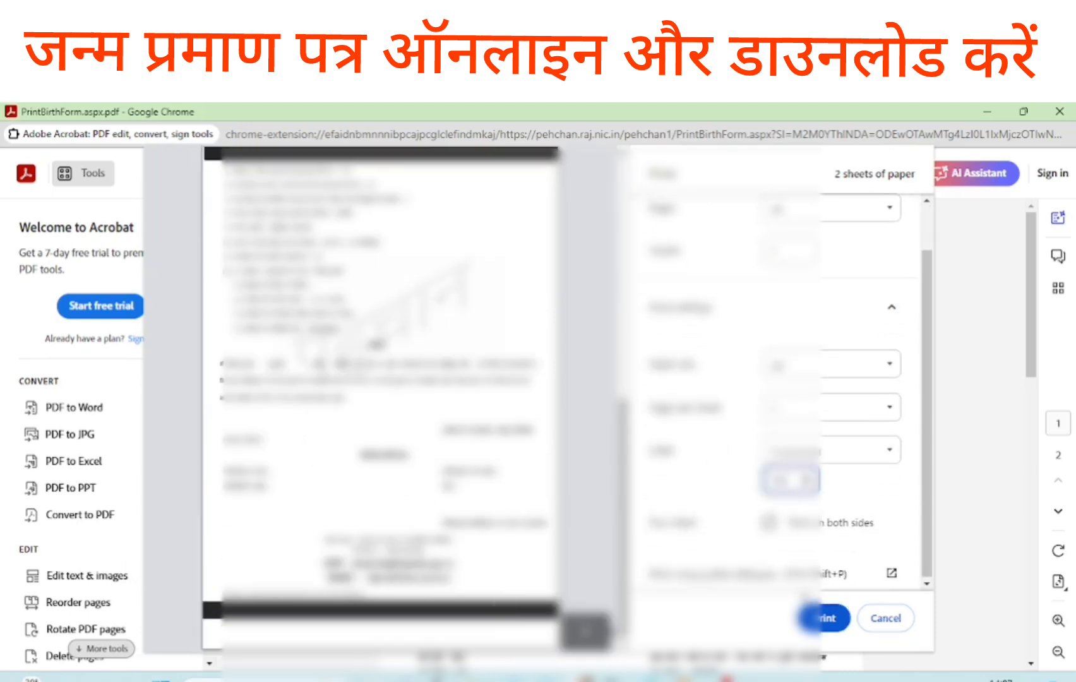
pyautogui.scroll(2, 796, 505)
pyautogui.click(813, 618)
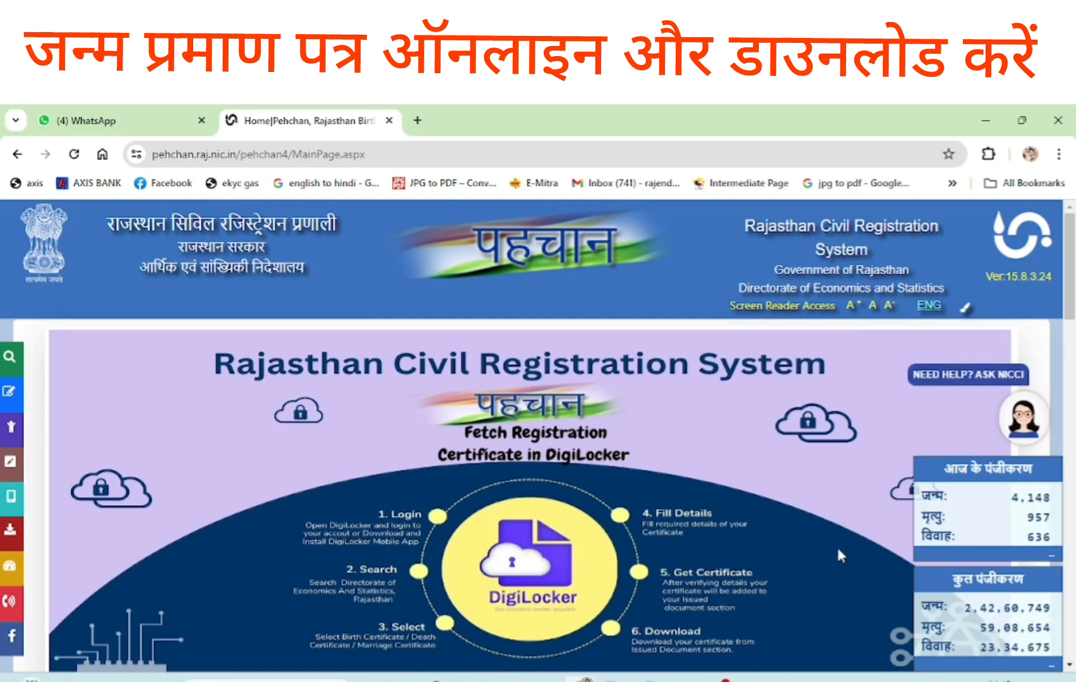
# Scroll the Pehchan home page down to the सेवाएँ services grid.
pyautogui.scroll(-6, 837, 545)
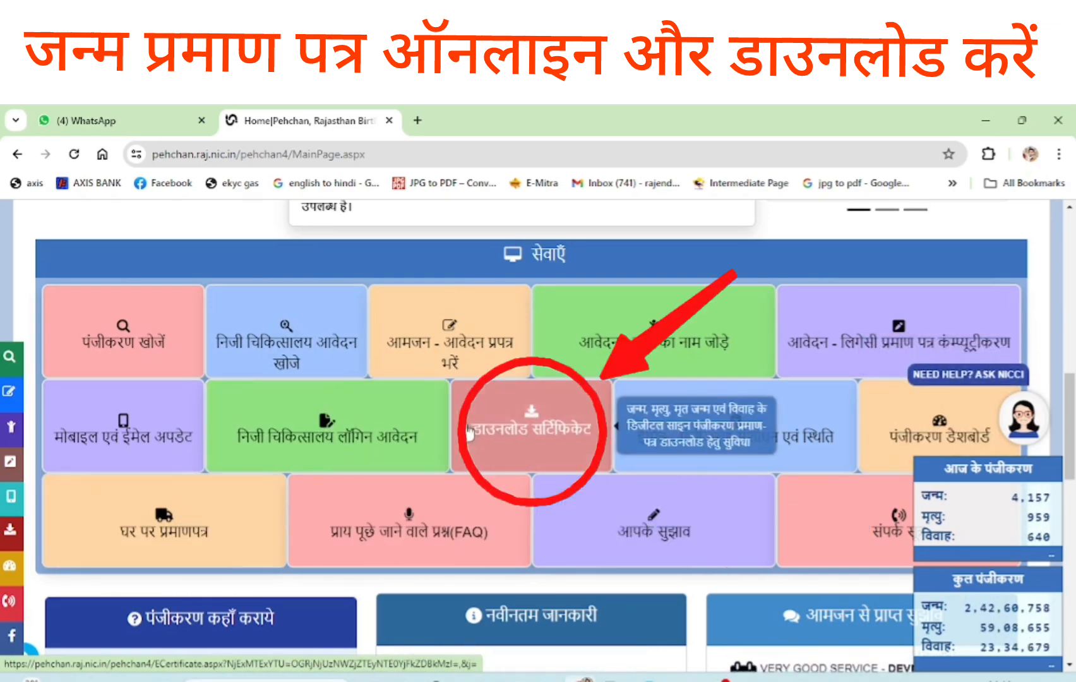
# On the certificate download page, find the birth record by the registered mobile number and security code.
pyautogui.click(515, 438)
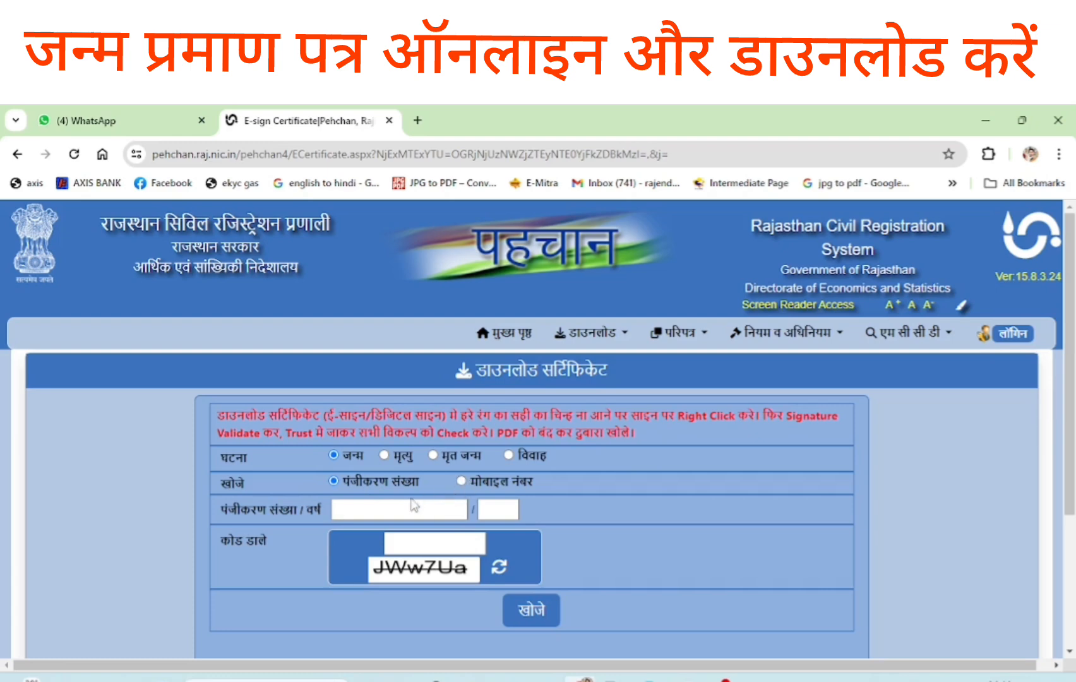
pyautogui.click(460, 481)
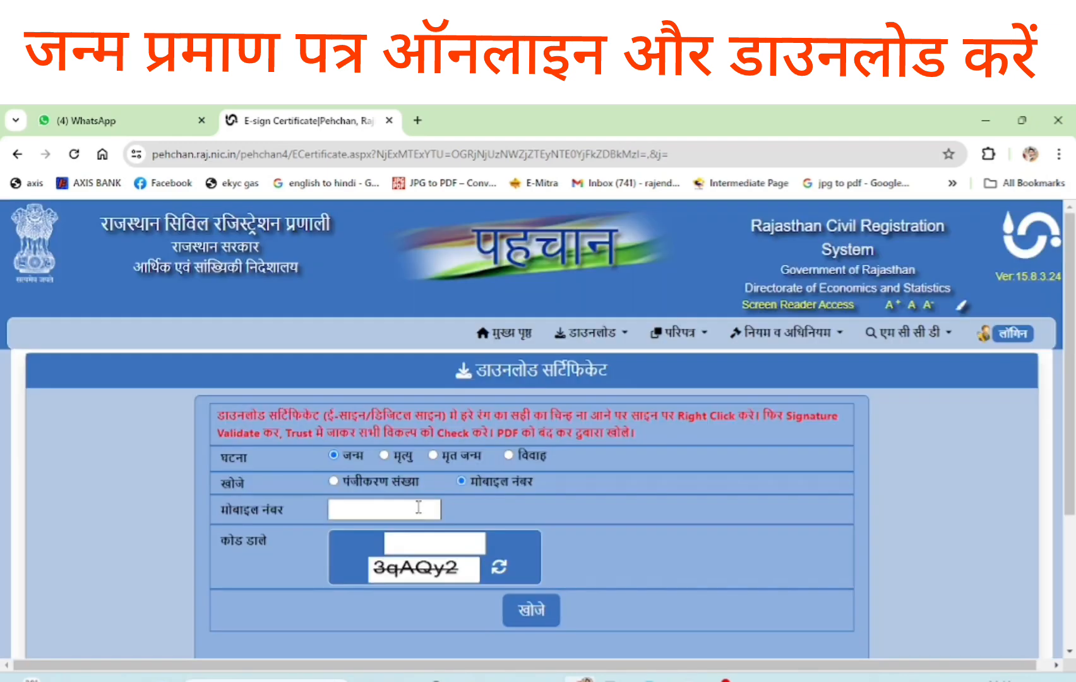
pyautogui.click(418, 507)
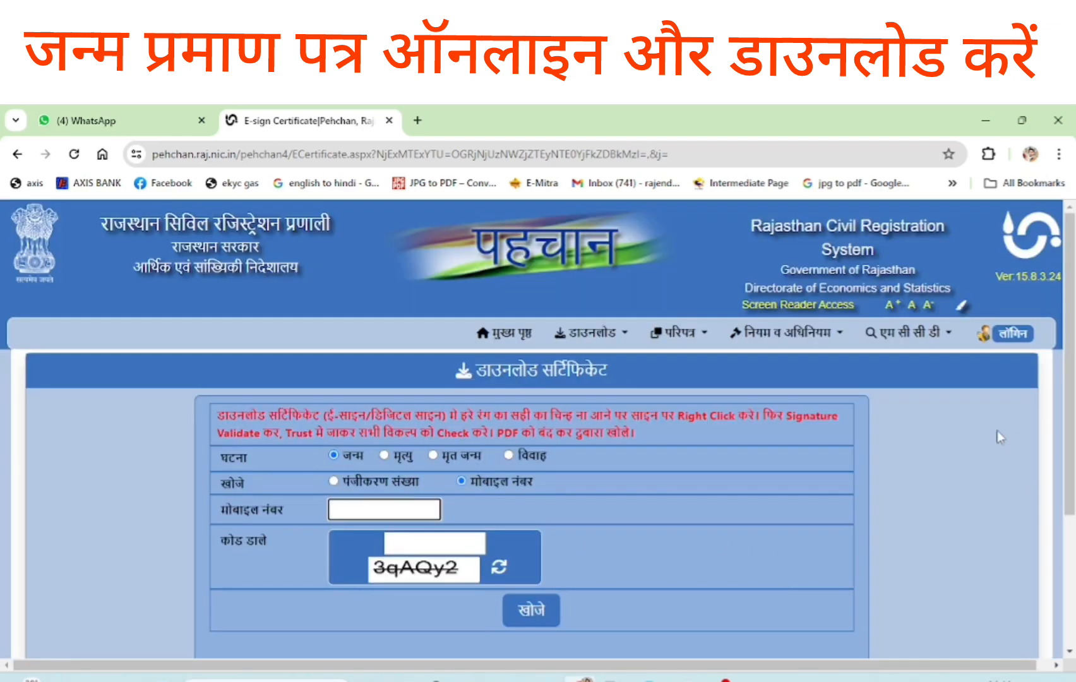
pyautogui.write('84••')
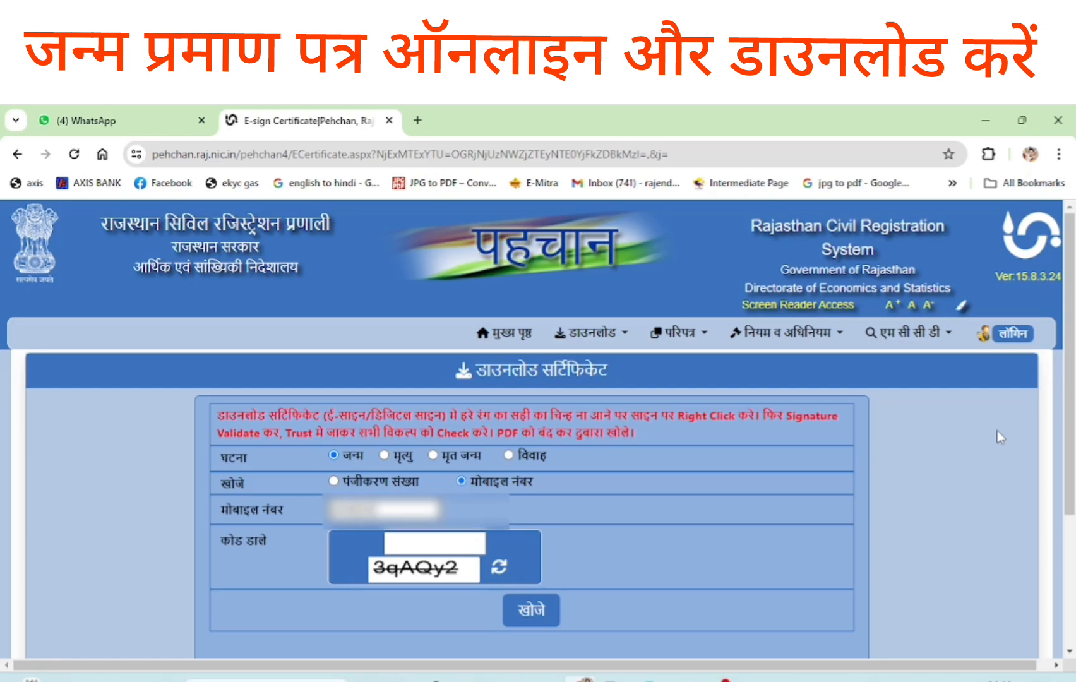
pyautogui.click(407, 545)
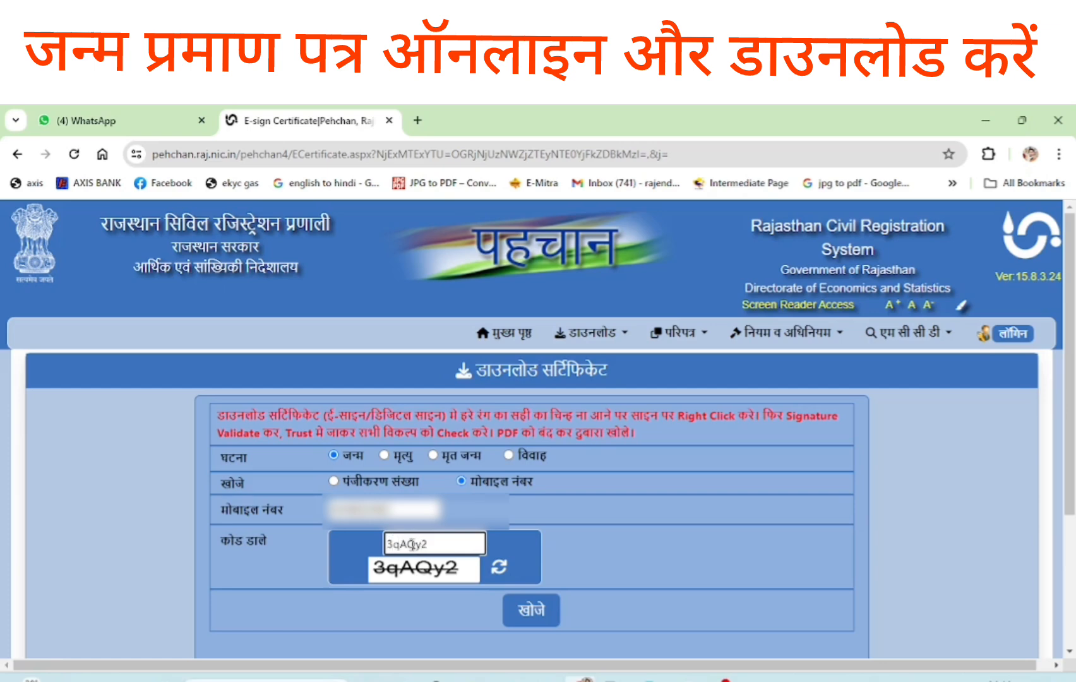
pyautogui.click(547, 621)
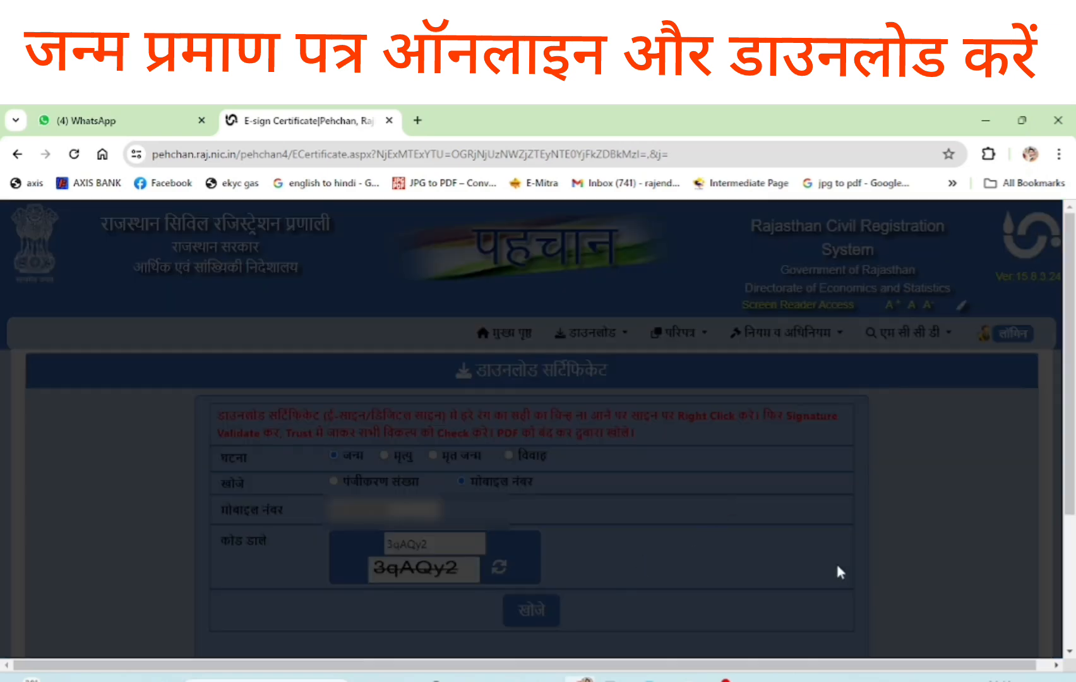
pyautogui.scroll(-3, 516, 506)
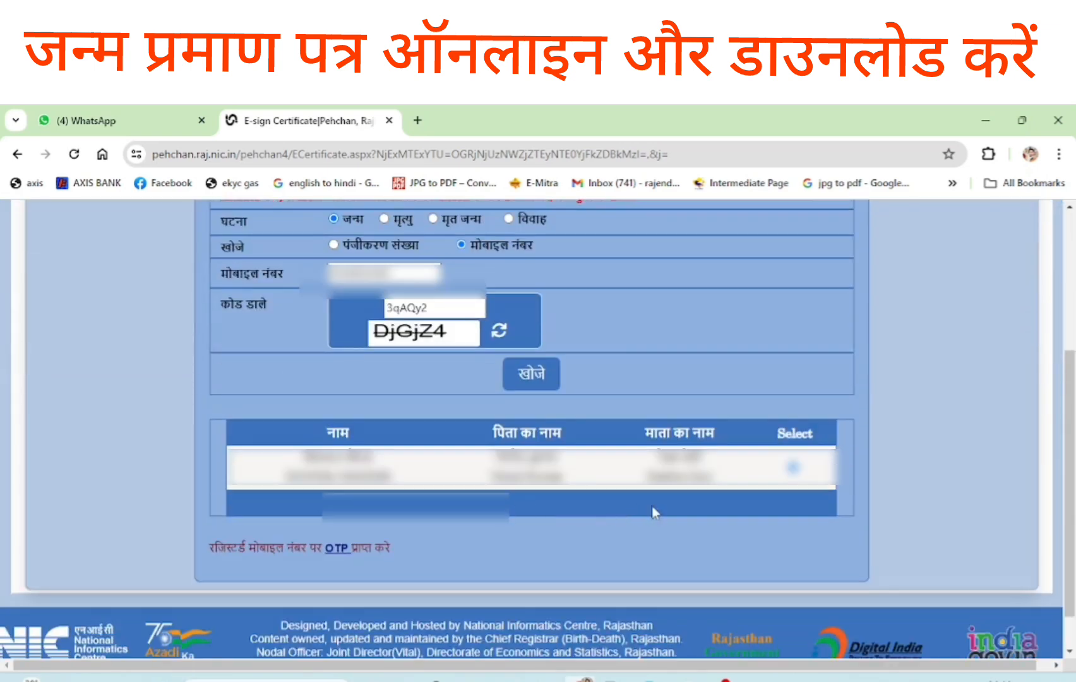
# Verify with the OTP sent to the mobile and download the signed birth certificate.
pyautogui.click(332, 547)
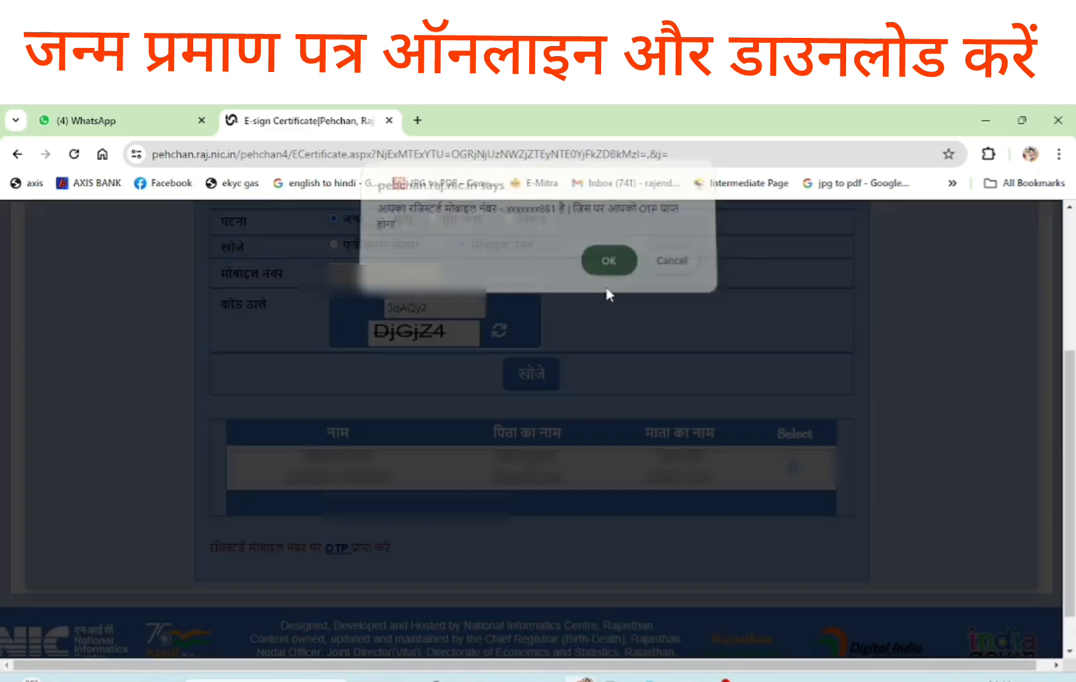
pyautogui.click(608, 261)
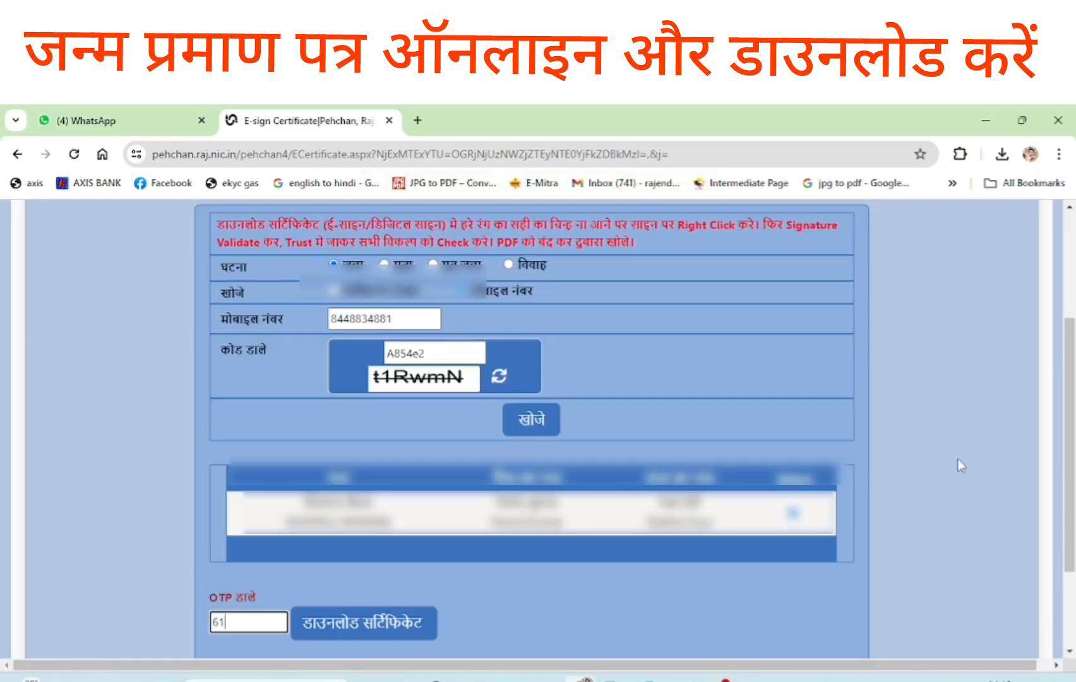
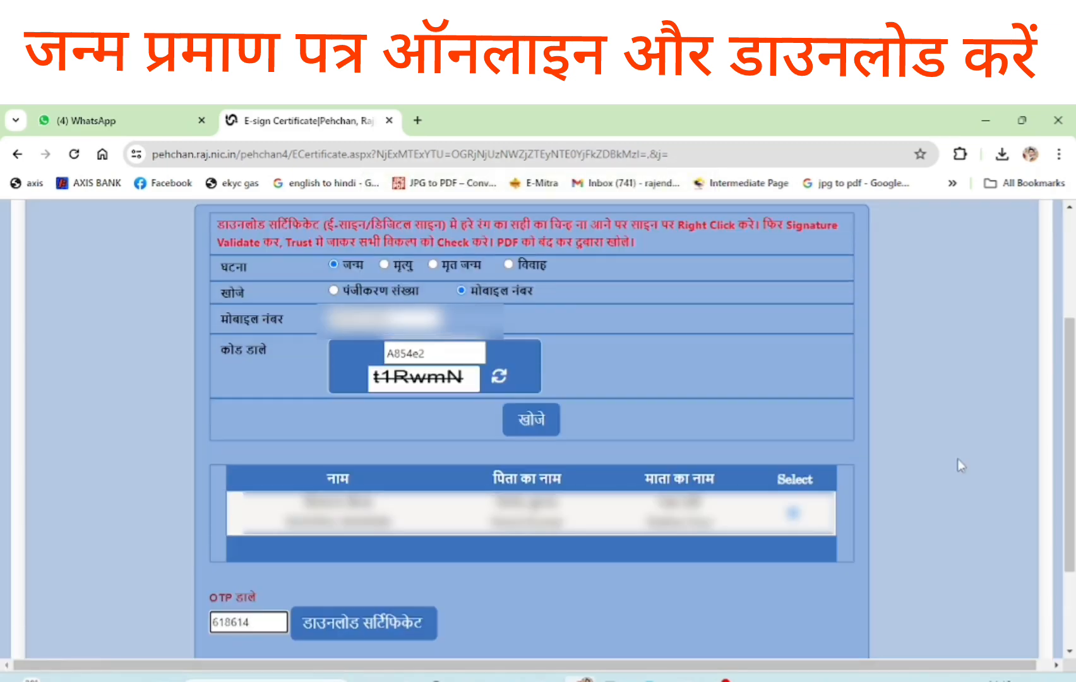
pyautogui.click(434, 622)
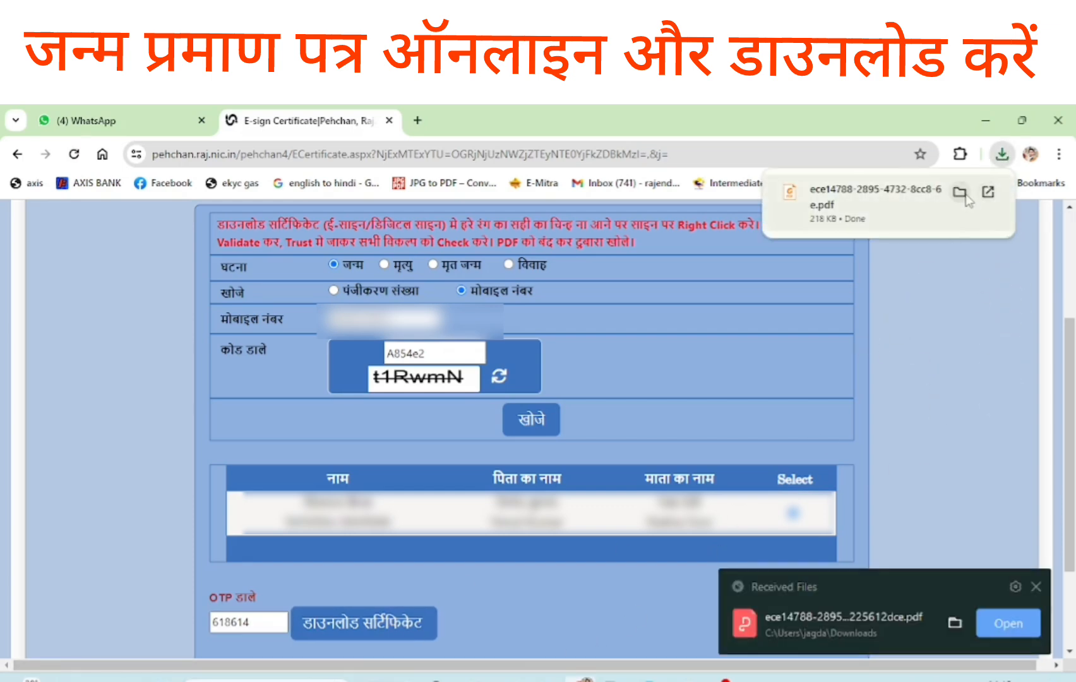
# Open the downloaded 218 KB birth certificate PDF in Foxit Reader and scroll through it.
pyautogui.click(973, 199)
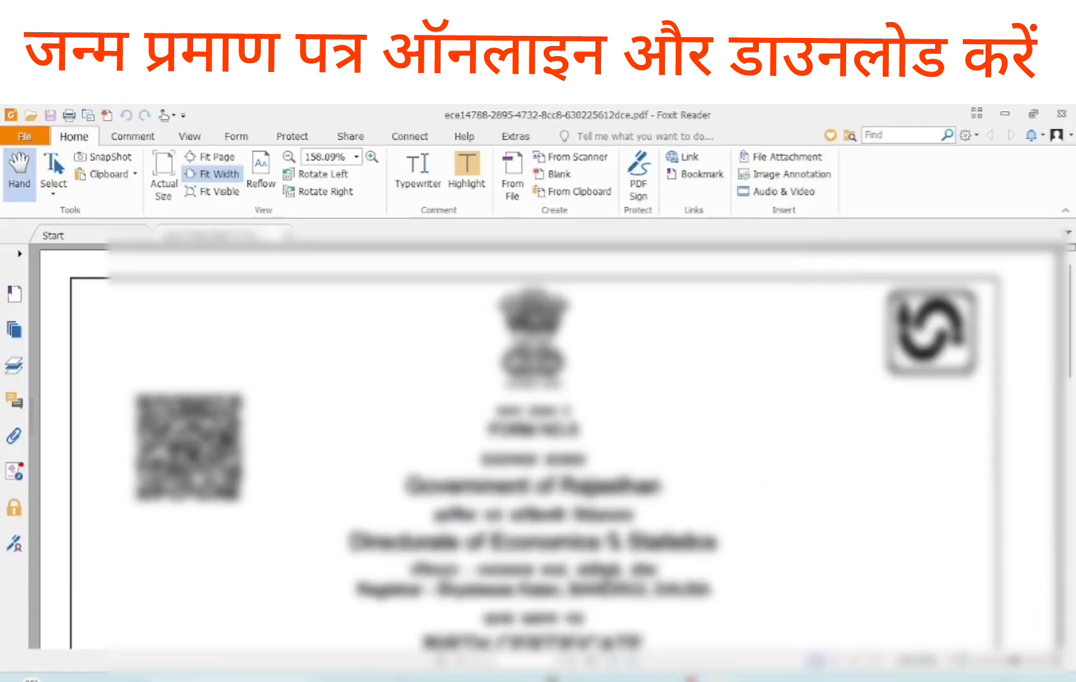
pyautogui.scroll(-5, 656, 519)
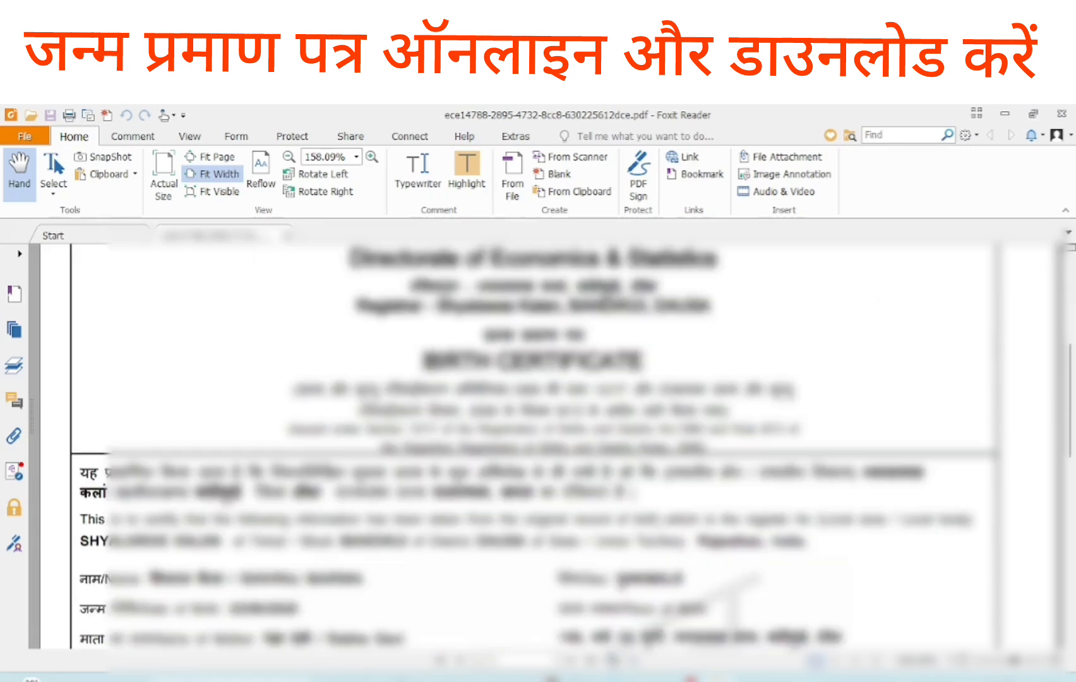
pyautogui.scroll(-7, 718, 548)
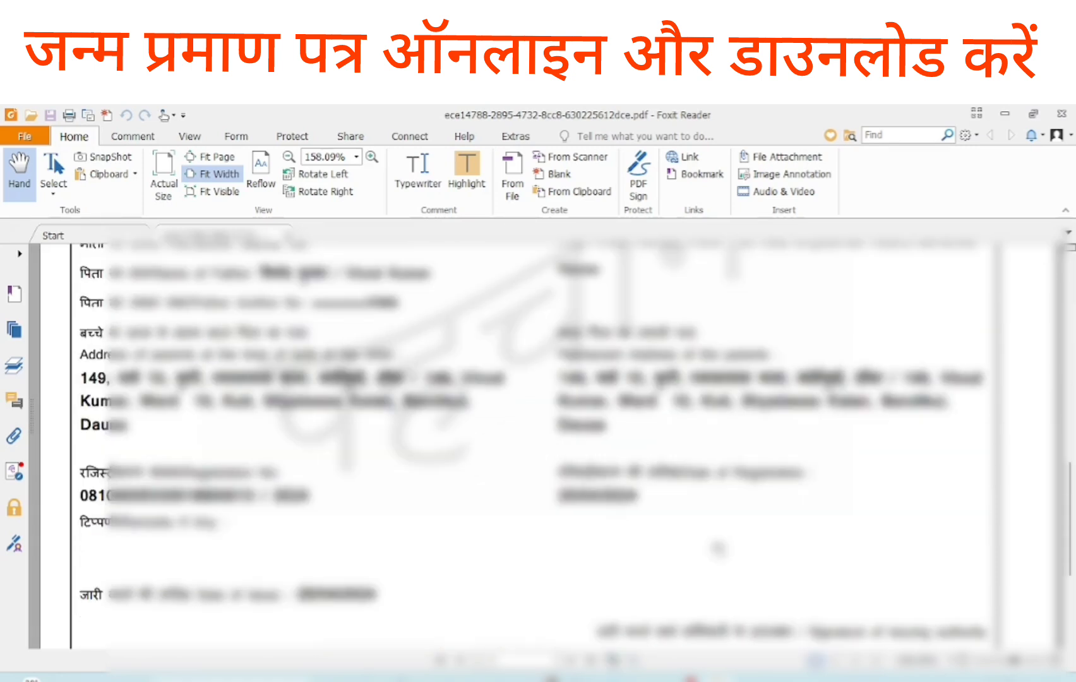
pyautogui.scroll(-4, 718, 548)
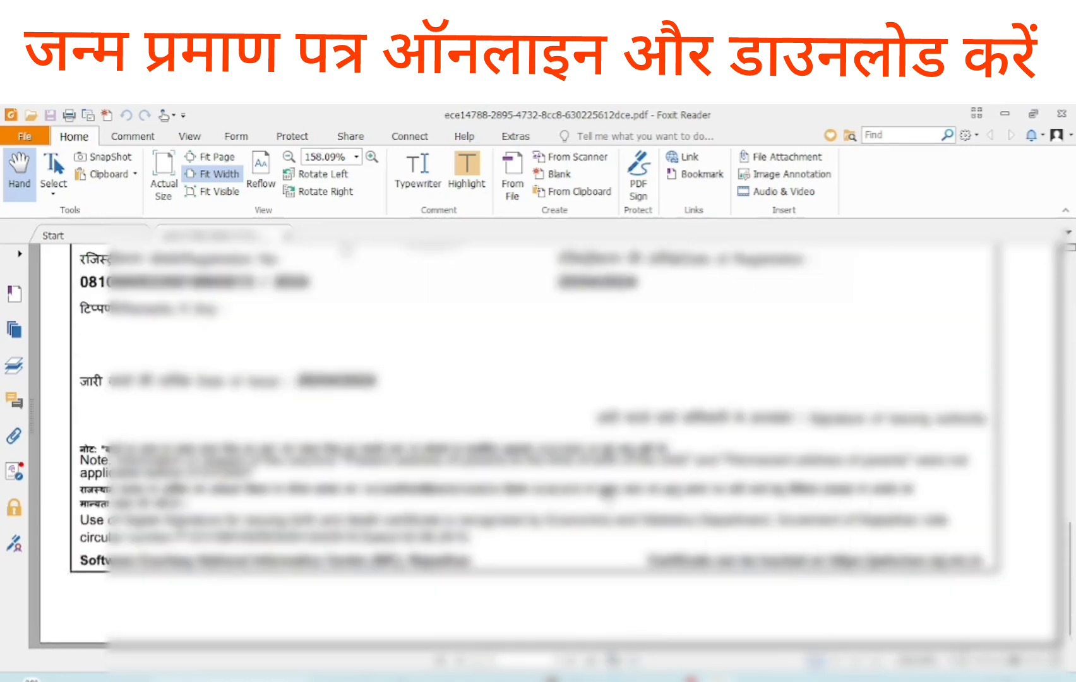
pyautogui.scroll(3, 810, 507)
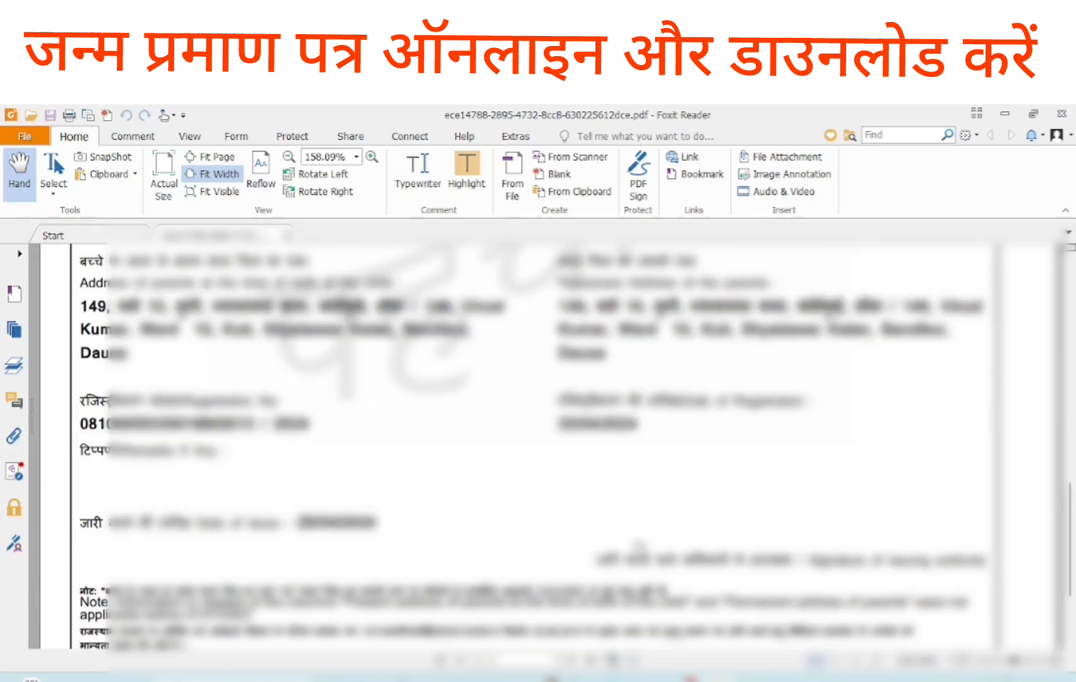
pyautogui.scroll(3, 637, 577)
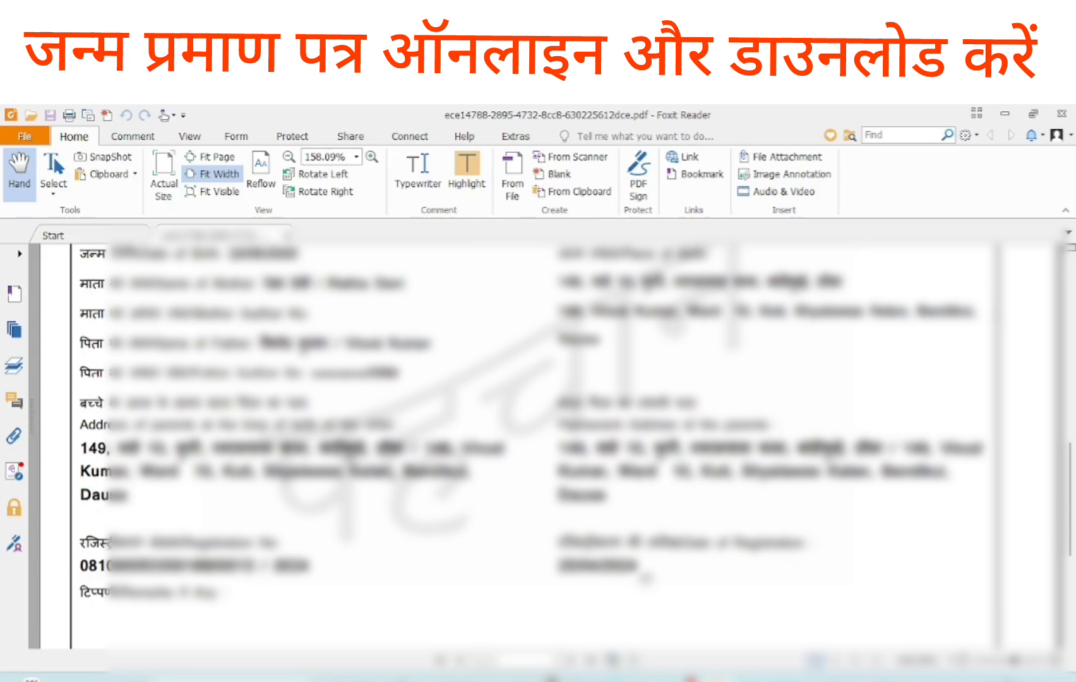
pyautogui.scroll(-5, 645, 576)
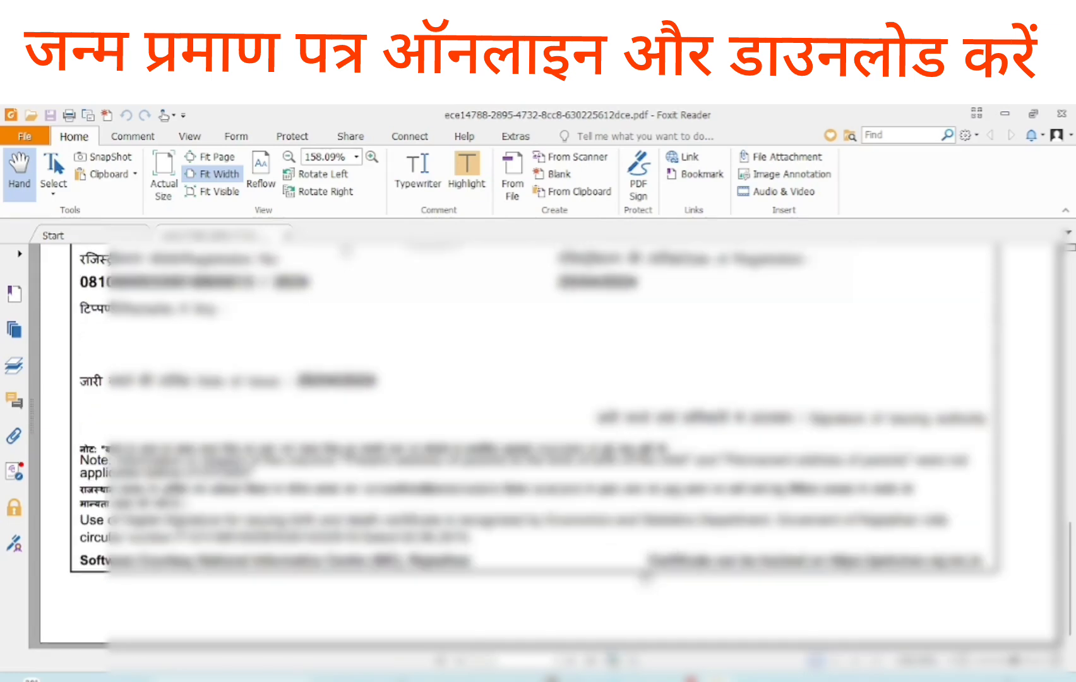